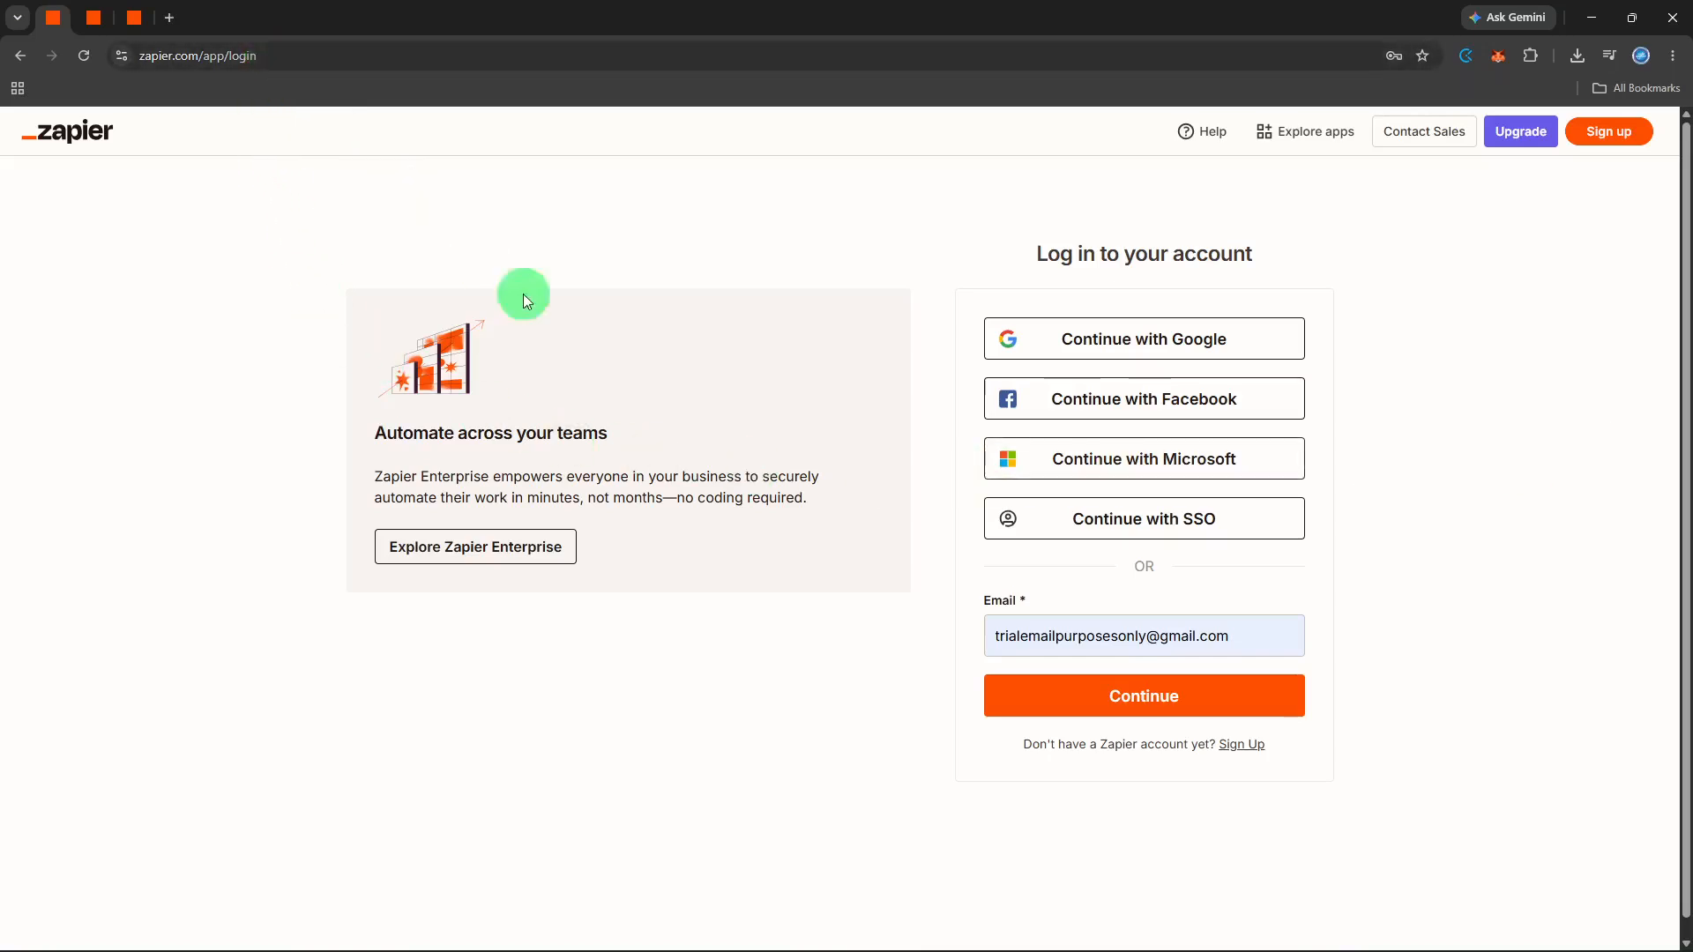
# - Log in with the account's e-mail and open the list of app connections
pyautogui.click(1043, 702)
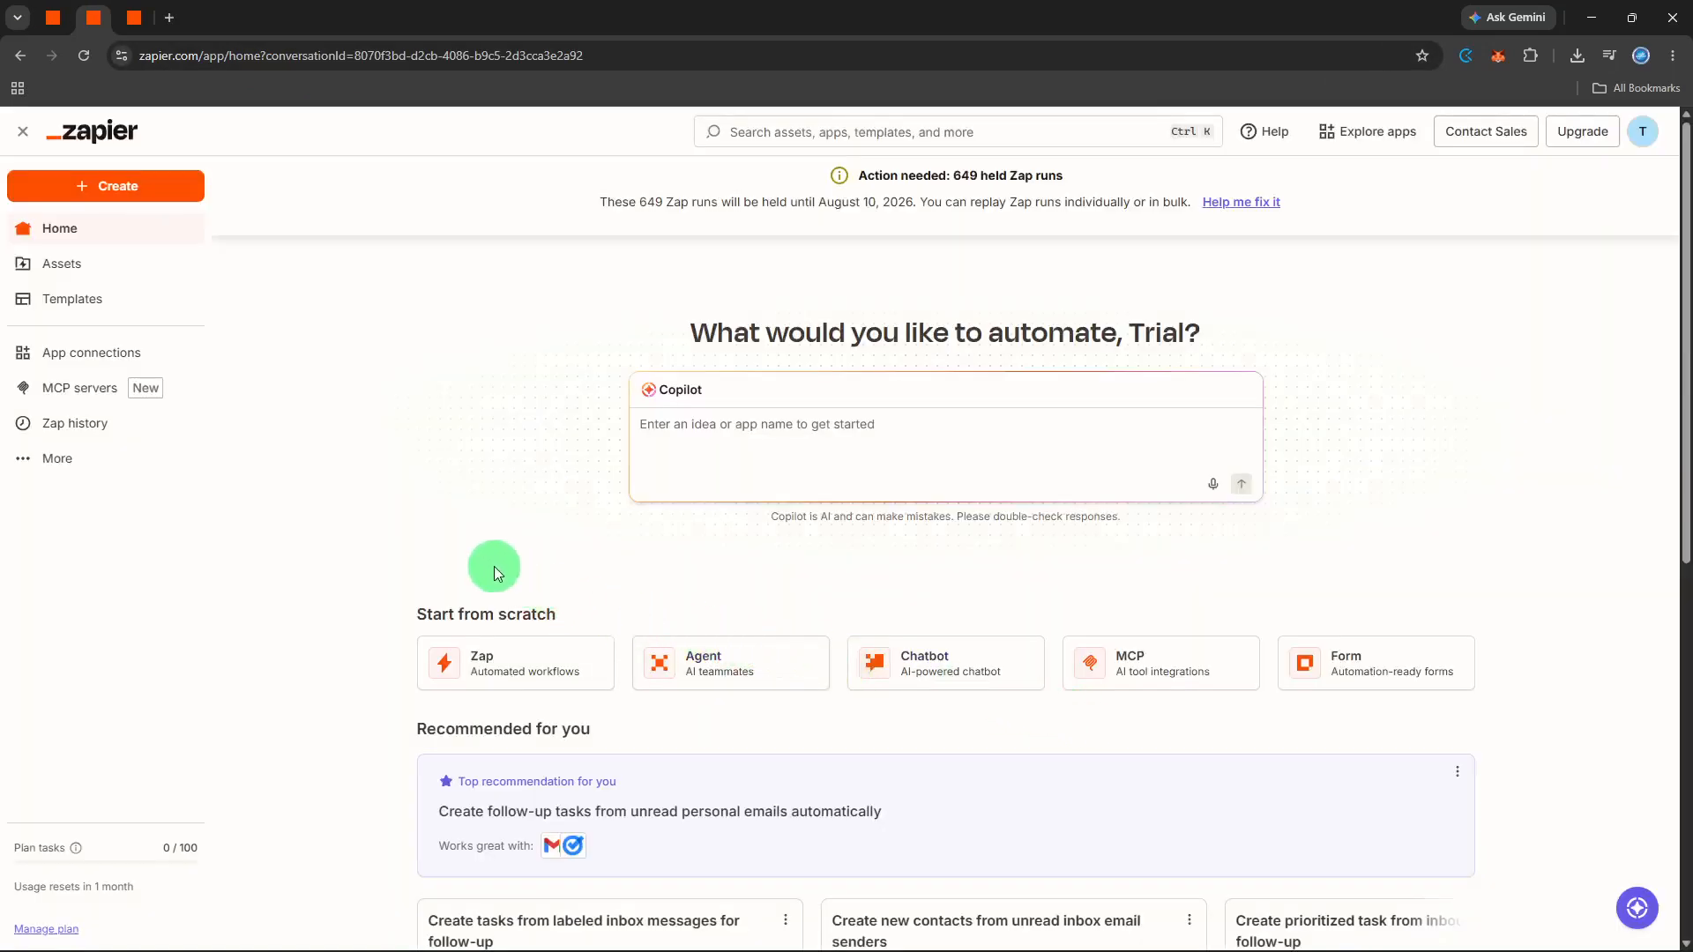
pyautogui.click(173, 350)
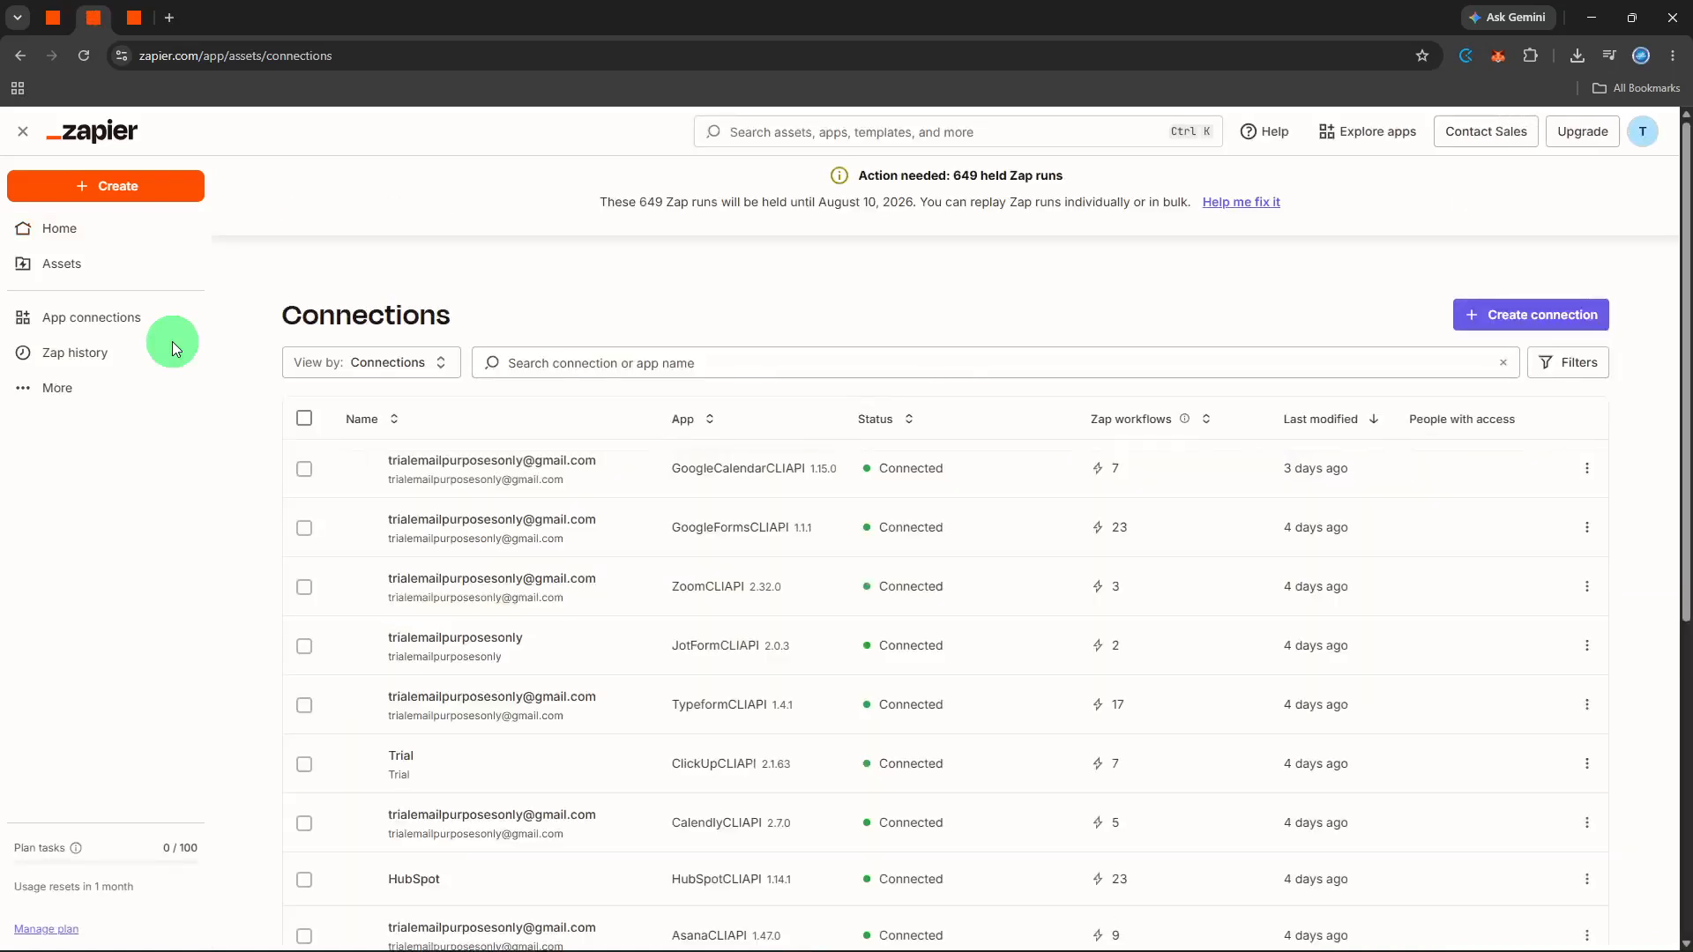
# - Create a new Zap workflow and choose Airtable as its trigger app
pyautogui.click(166, 200)
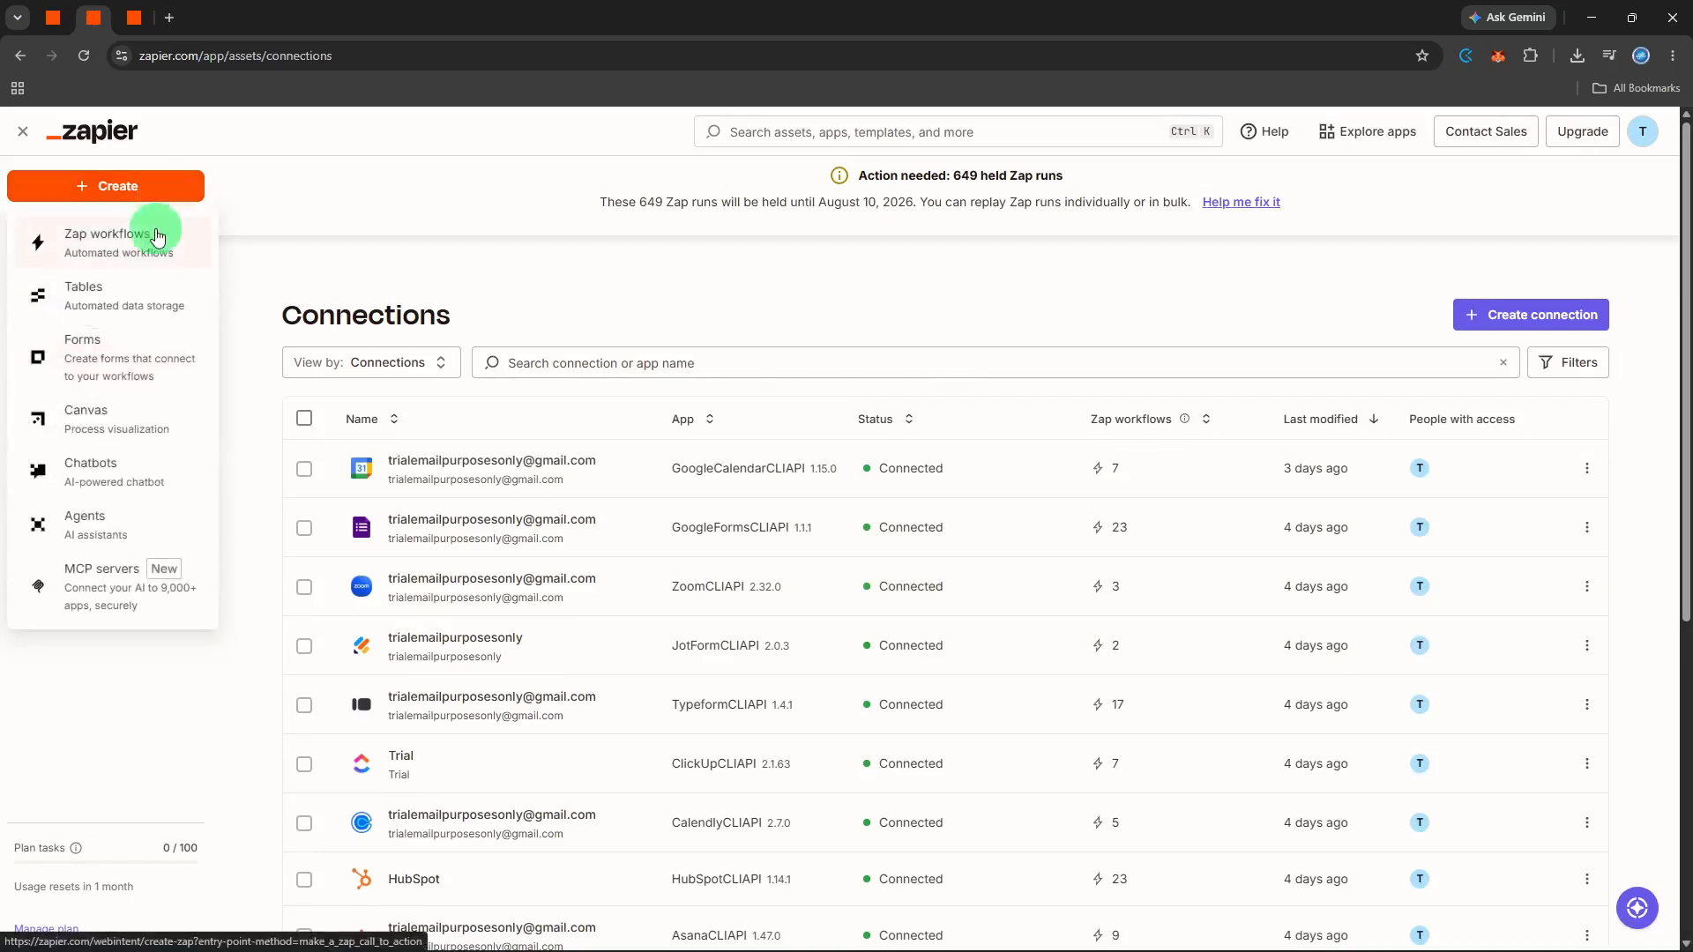
pyautogui.click(158, 236)
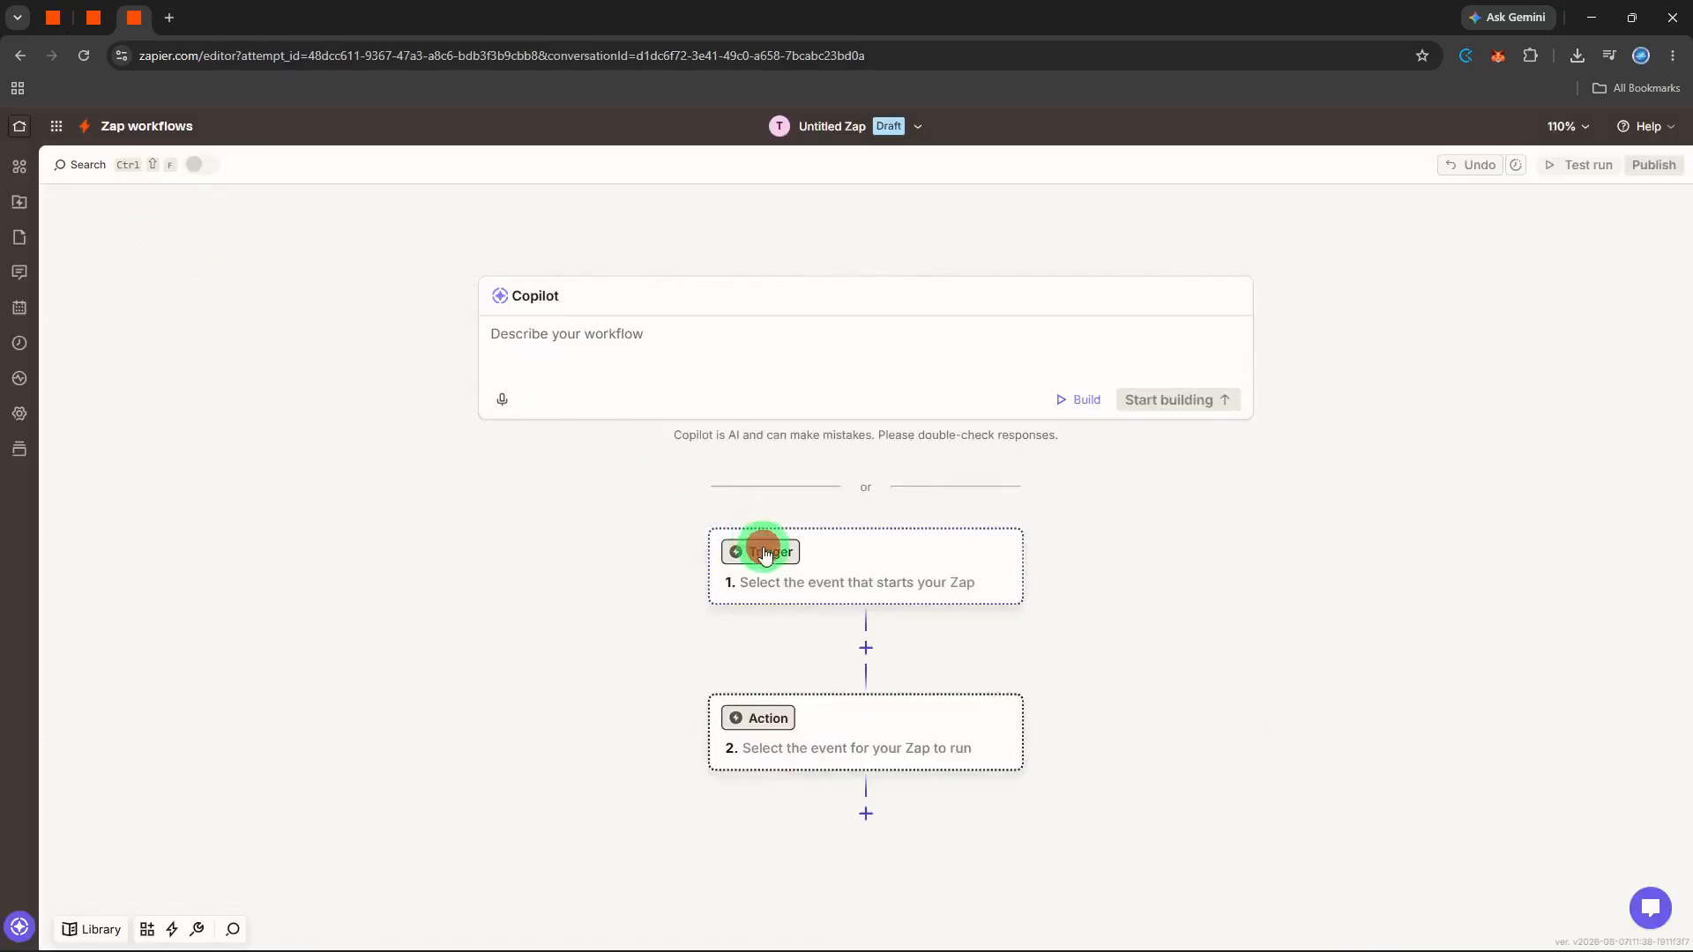
pyautogui.click(765, 552)
pyautogui.write('a')
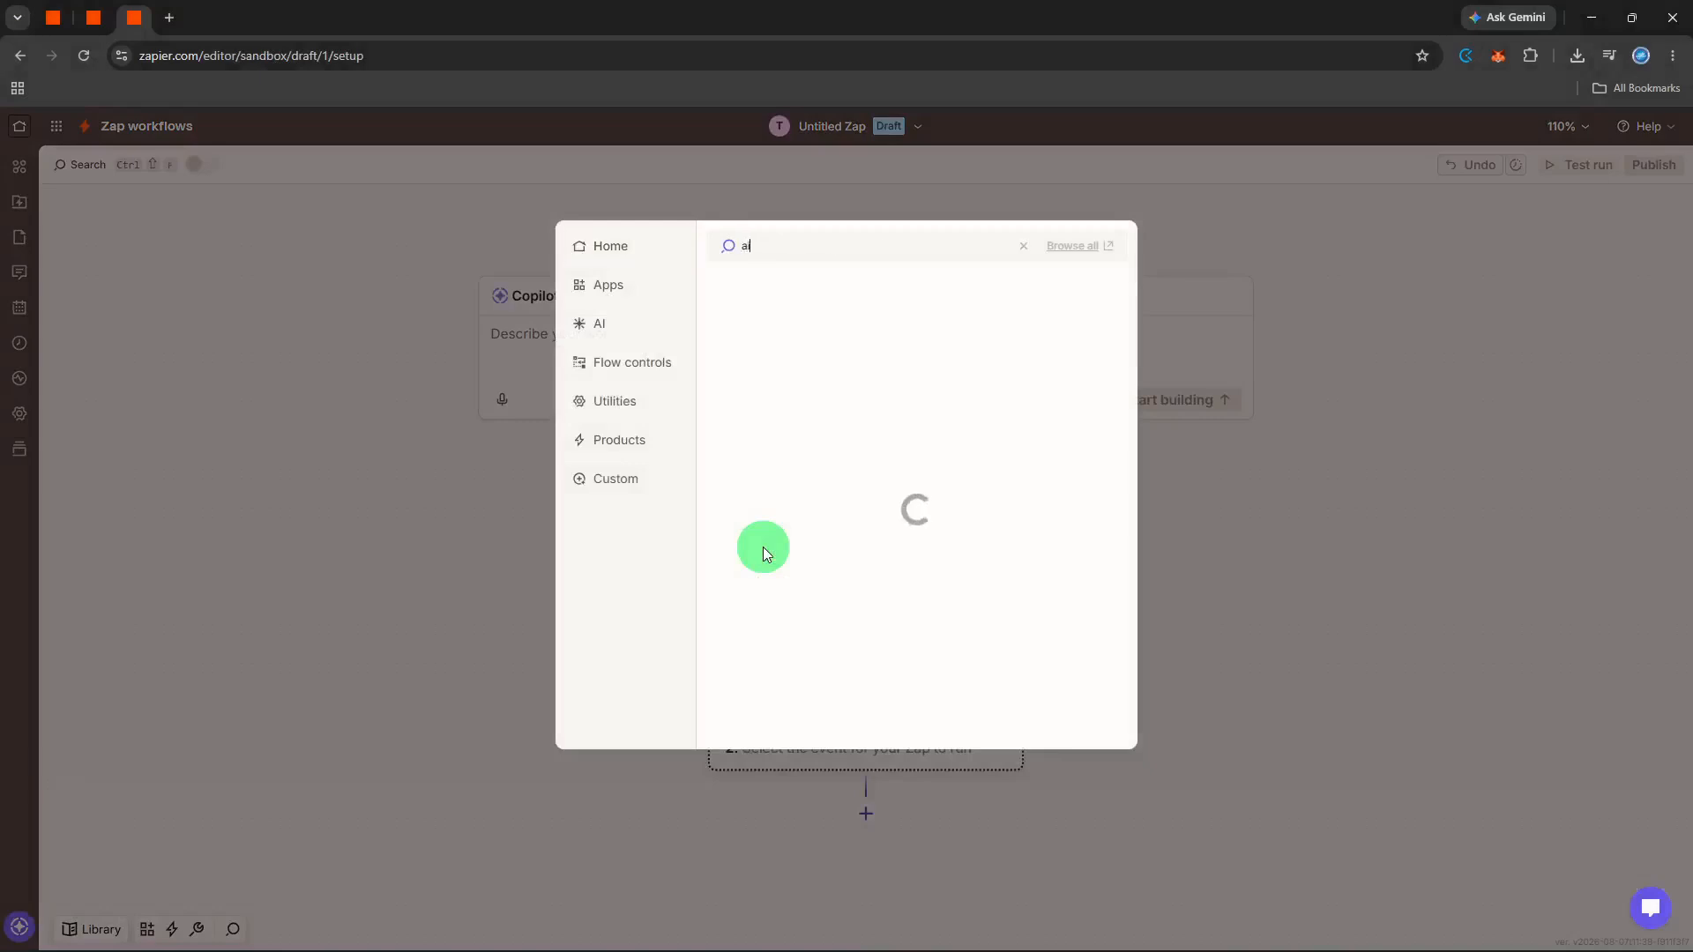
pyautogui.write('irtable')
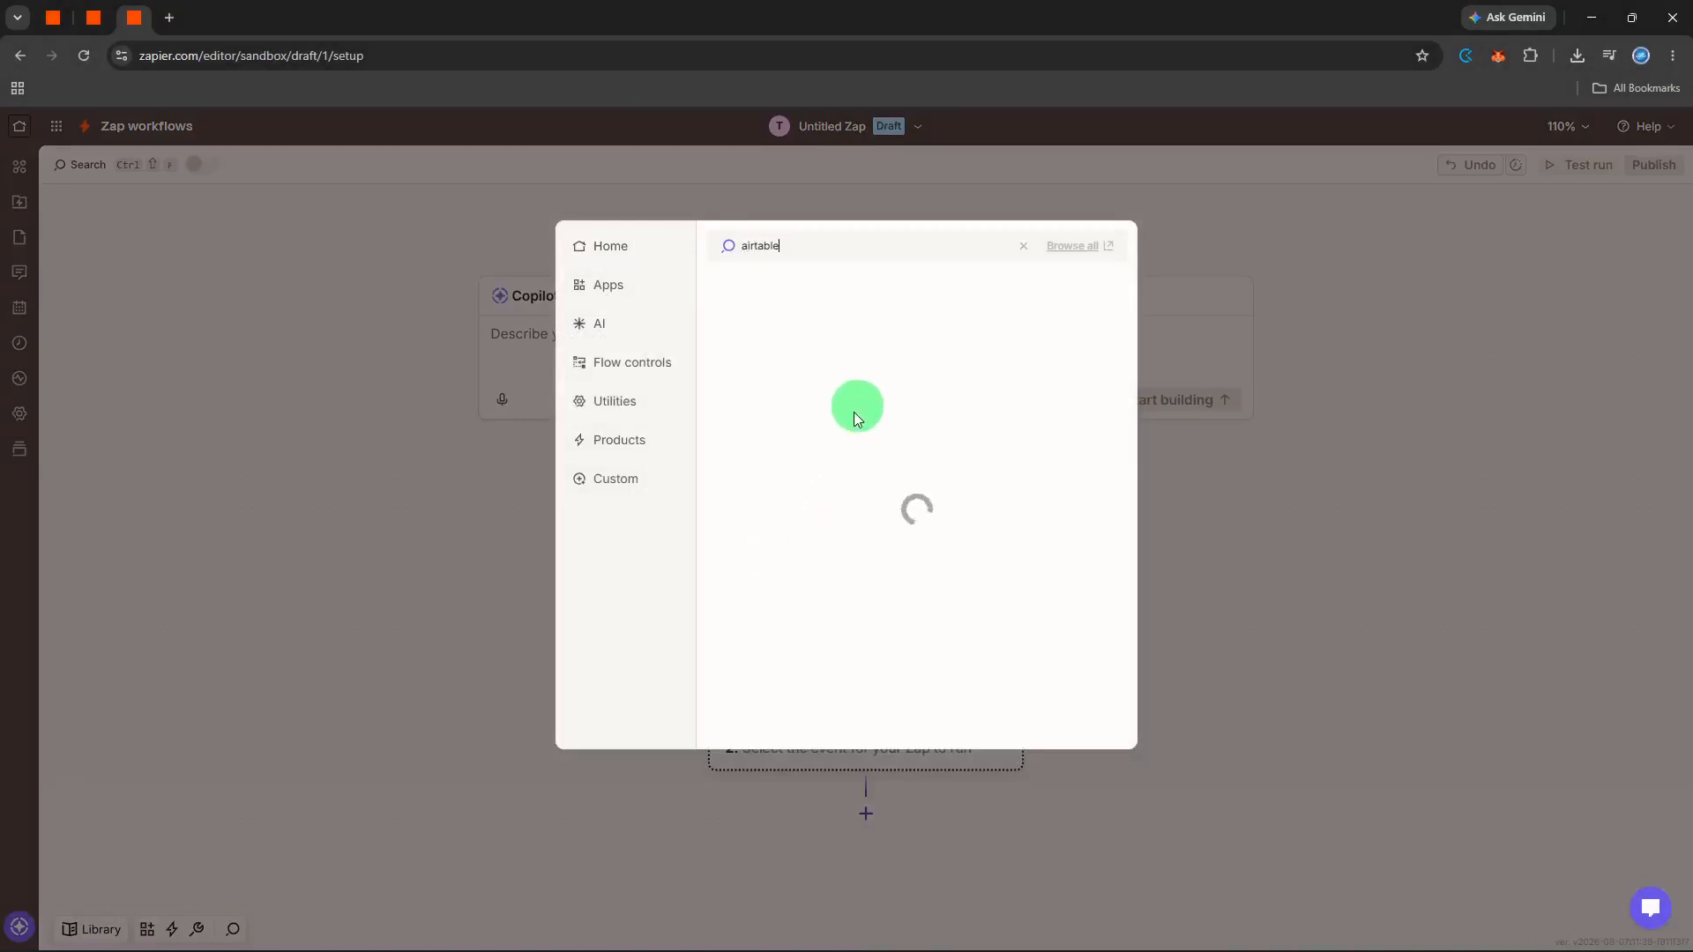
pyautogui.click(882, 301)
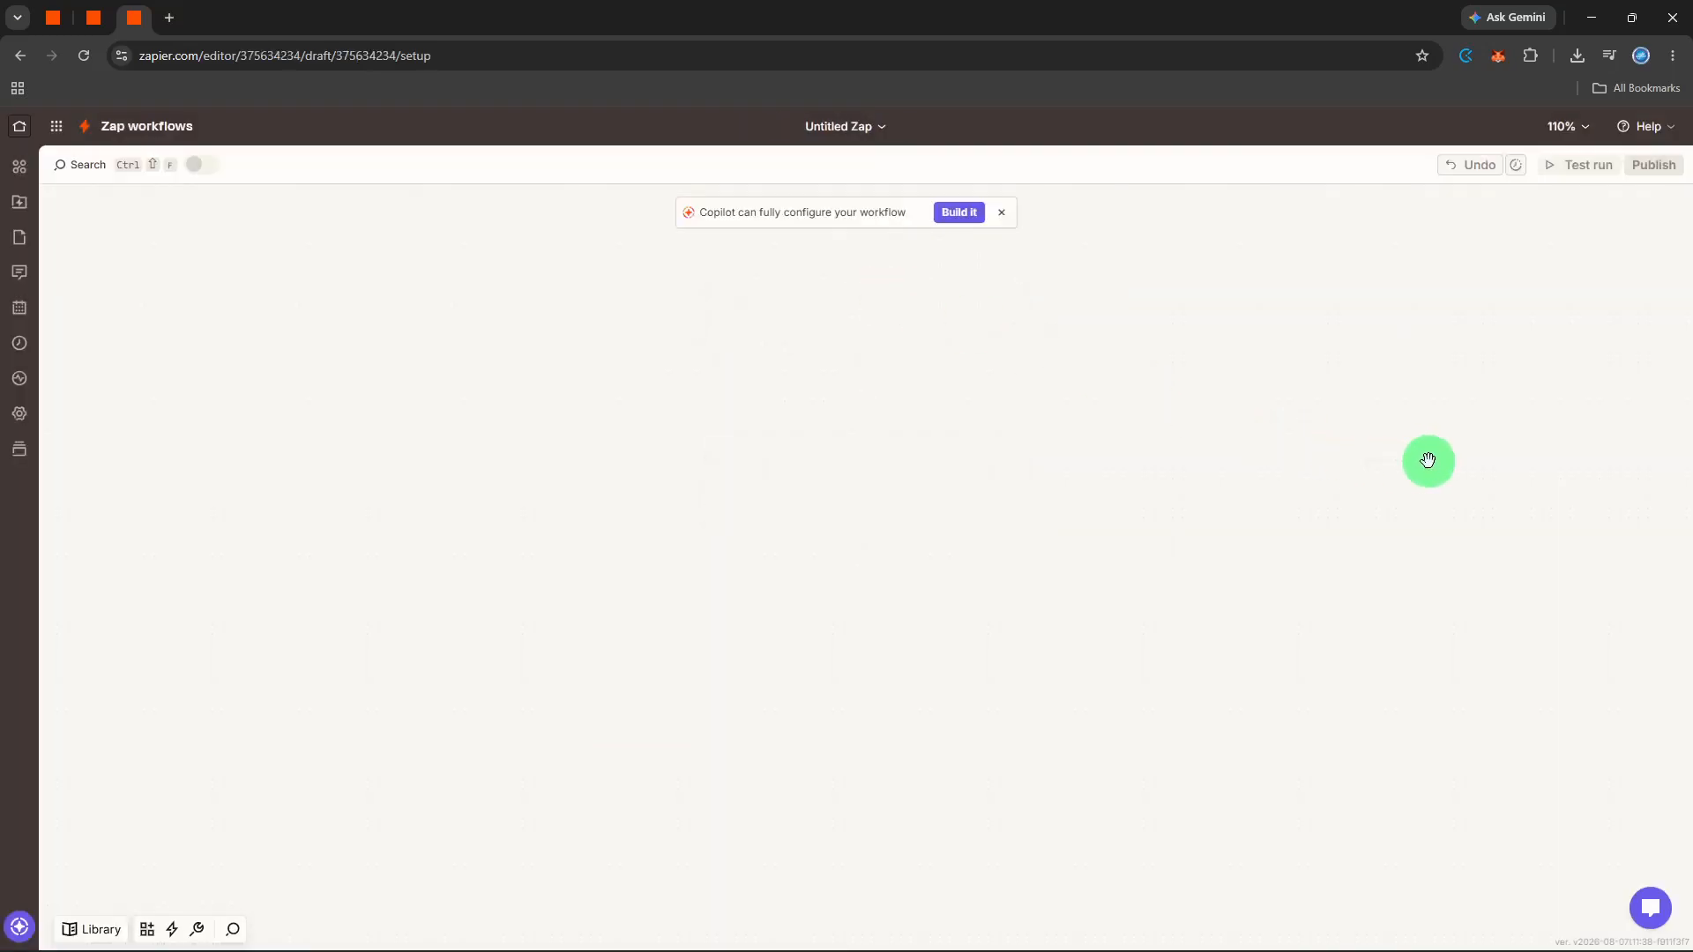
# - Set the Airtable trigger event to New Record and continue to its configuration
pyautogui.click(1480, 397)
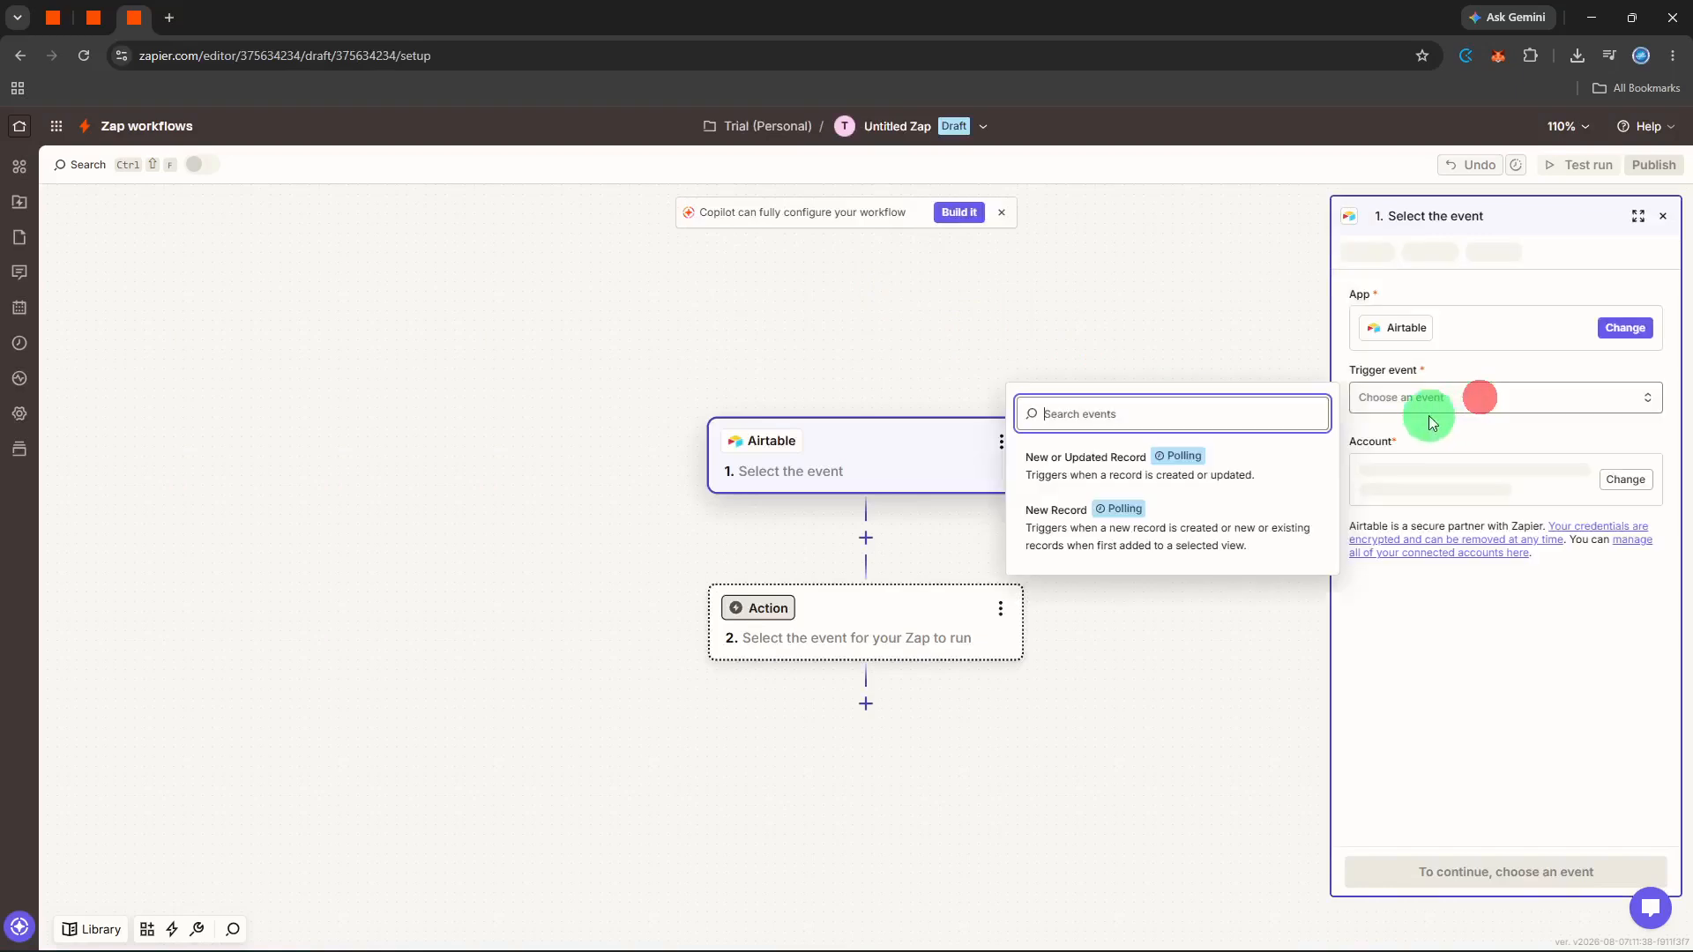
pyautogui.click(1243, 508)
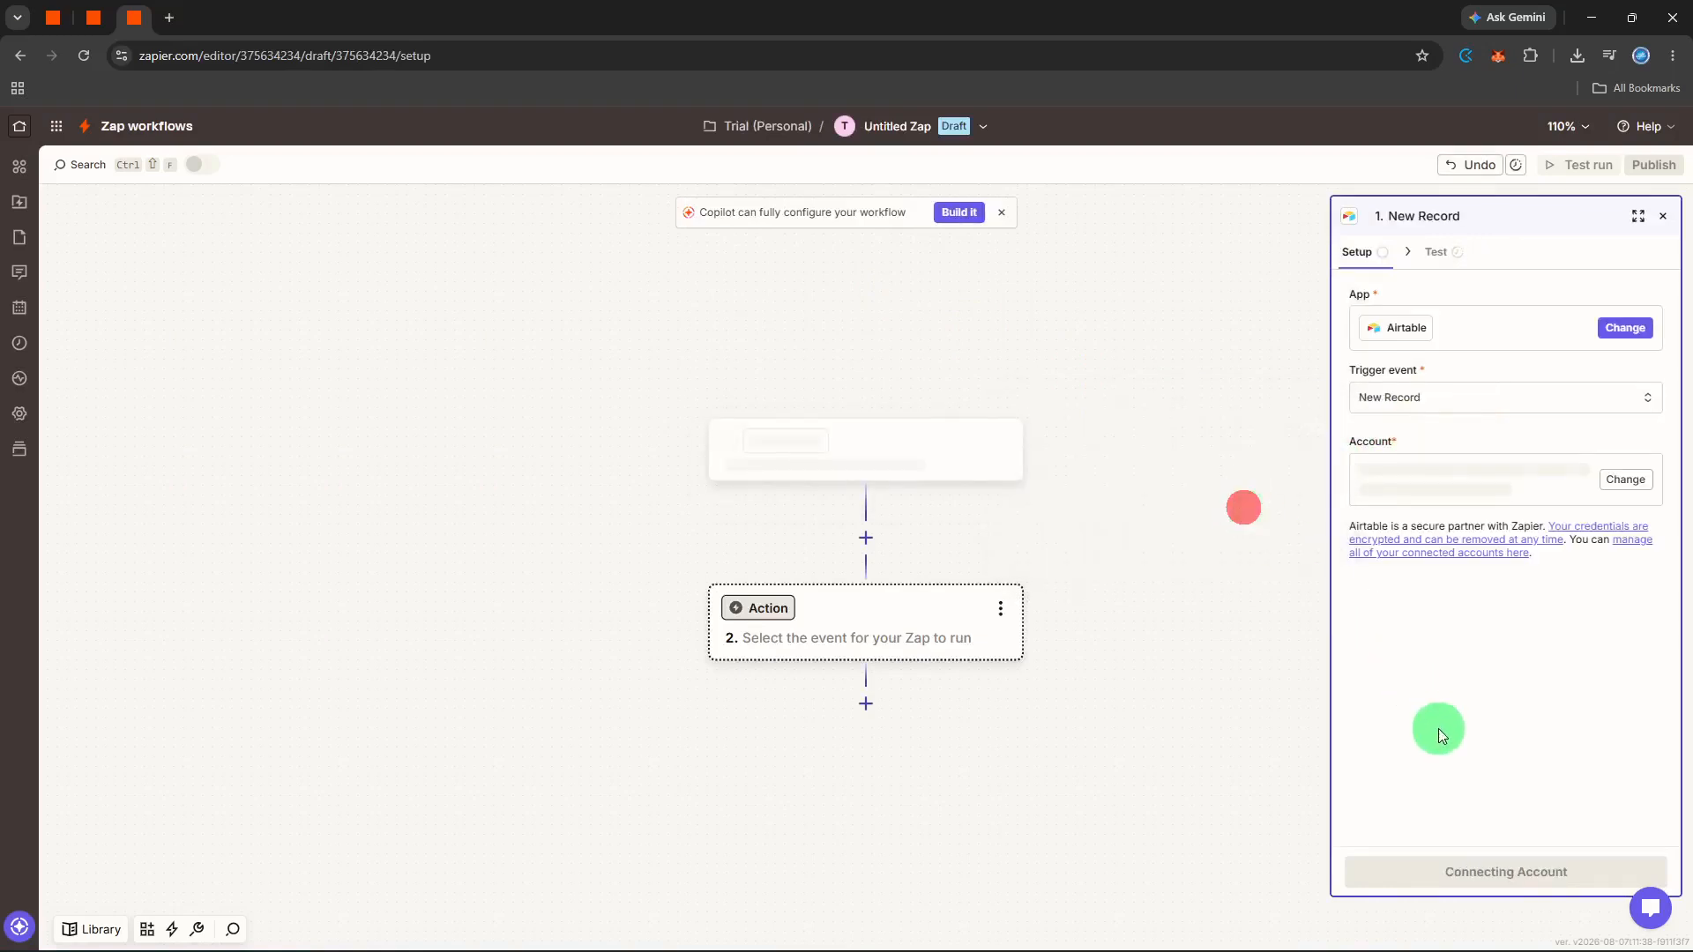
pyautogui.click(1439, 856)
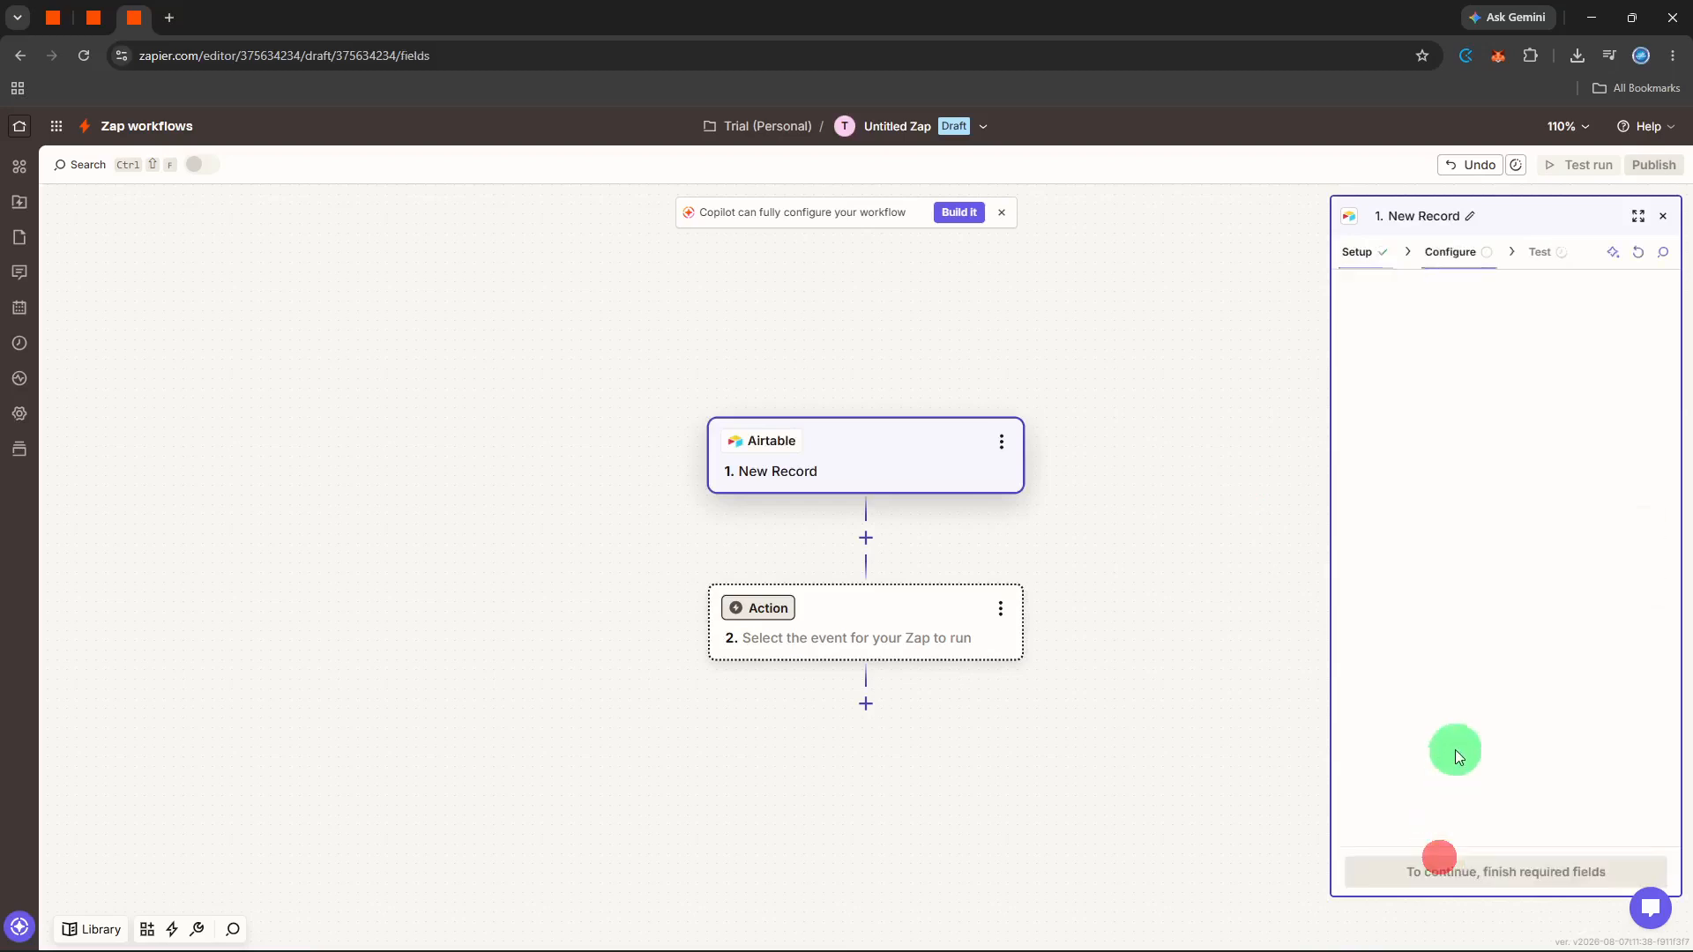
# - Set the trigger's base to Projects, choose its table, and continue to the trigger test
pyautogui.click(1485, 325)
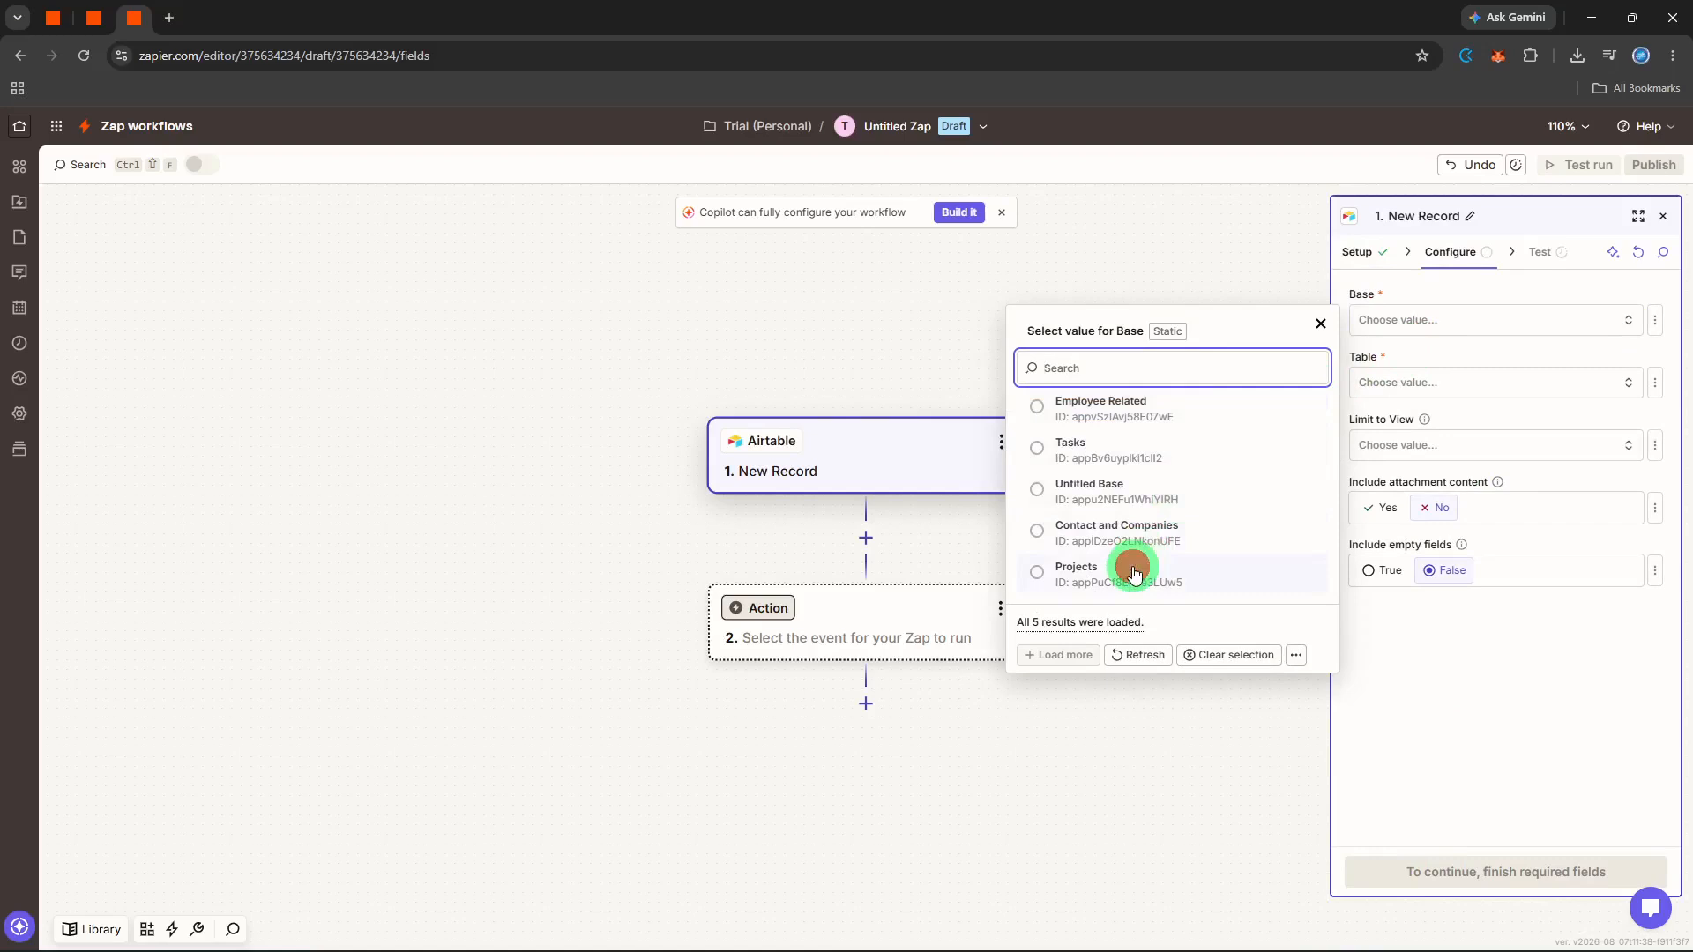
pyautogui.click(1134, 574)
pyautogui.click(1424, 370)
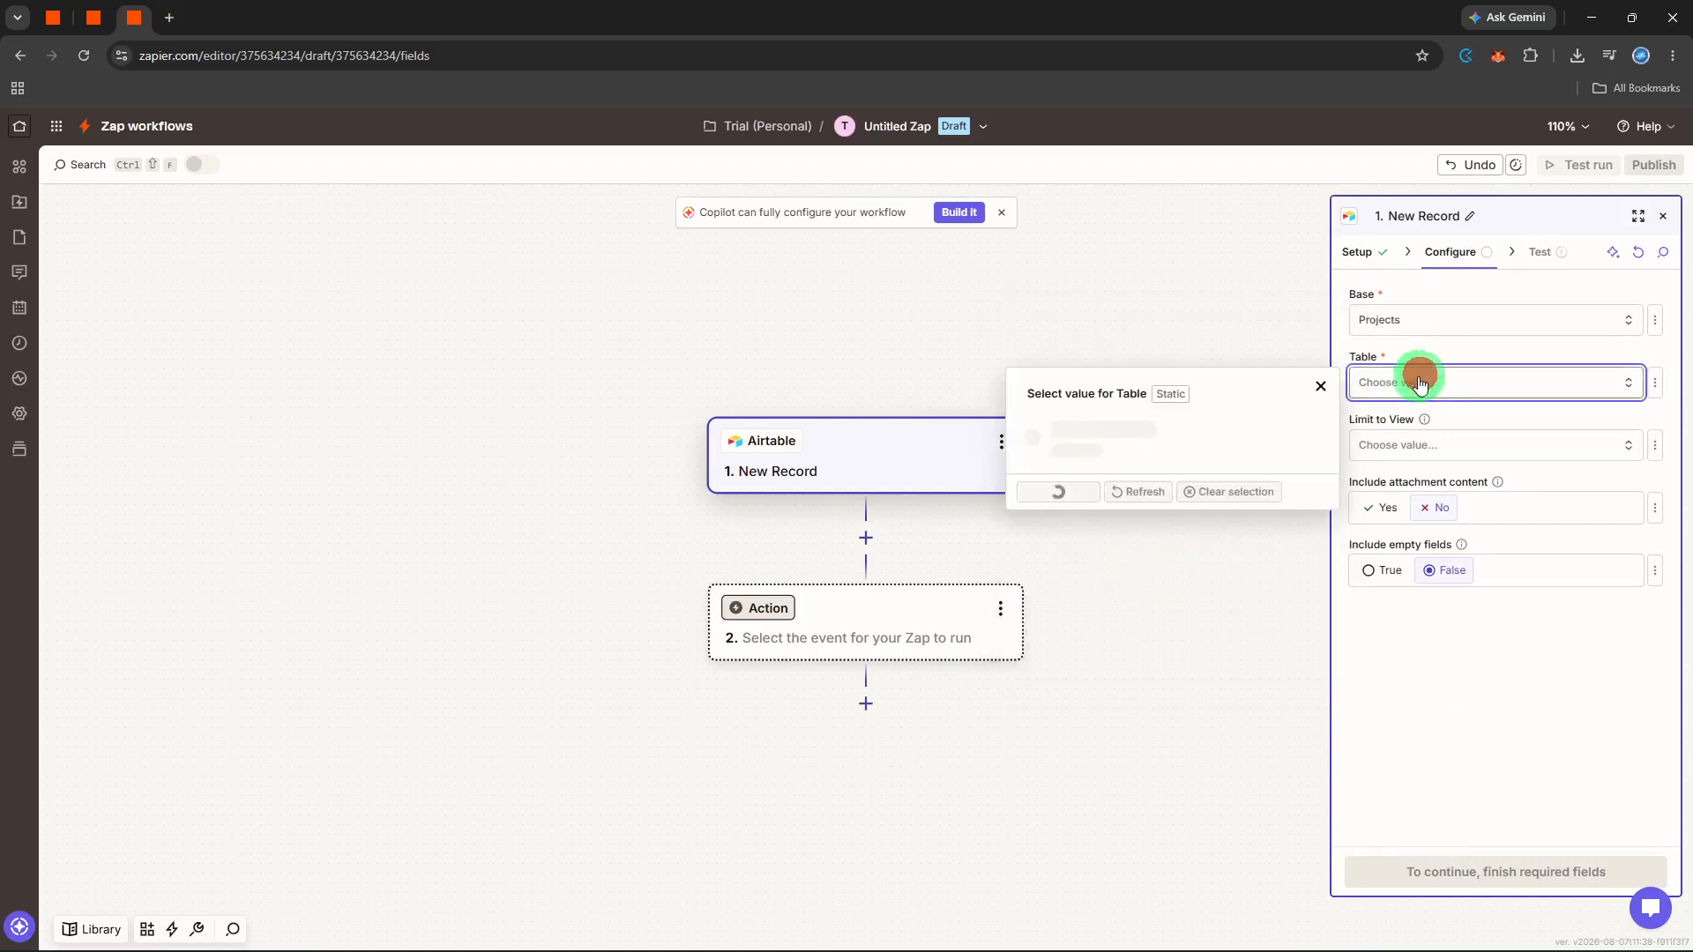
pyautogui.click(1160, 635)
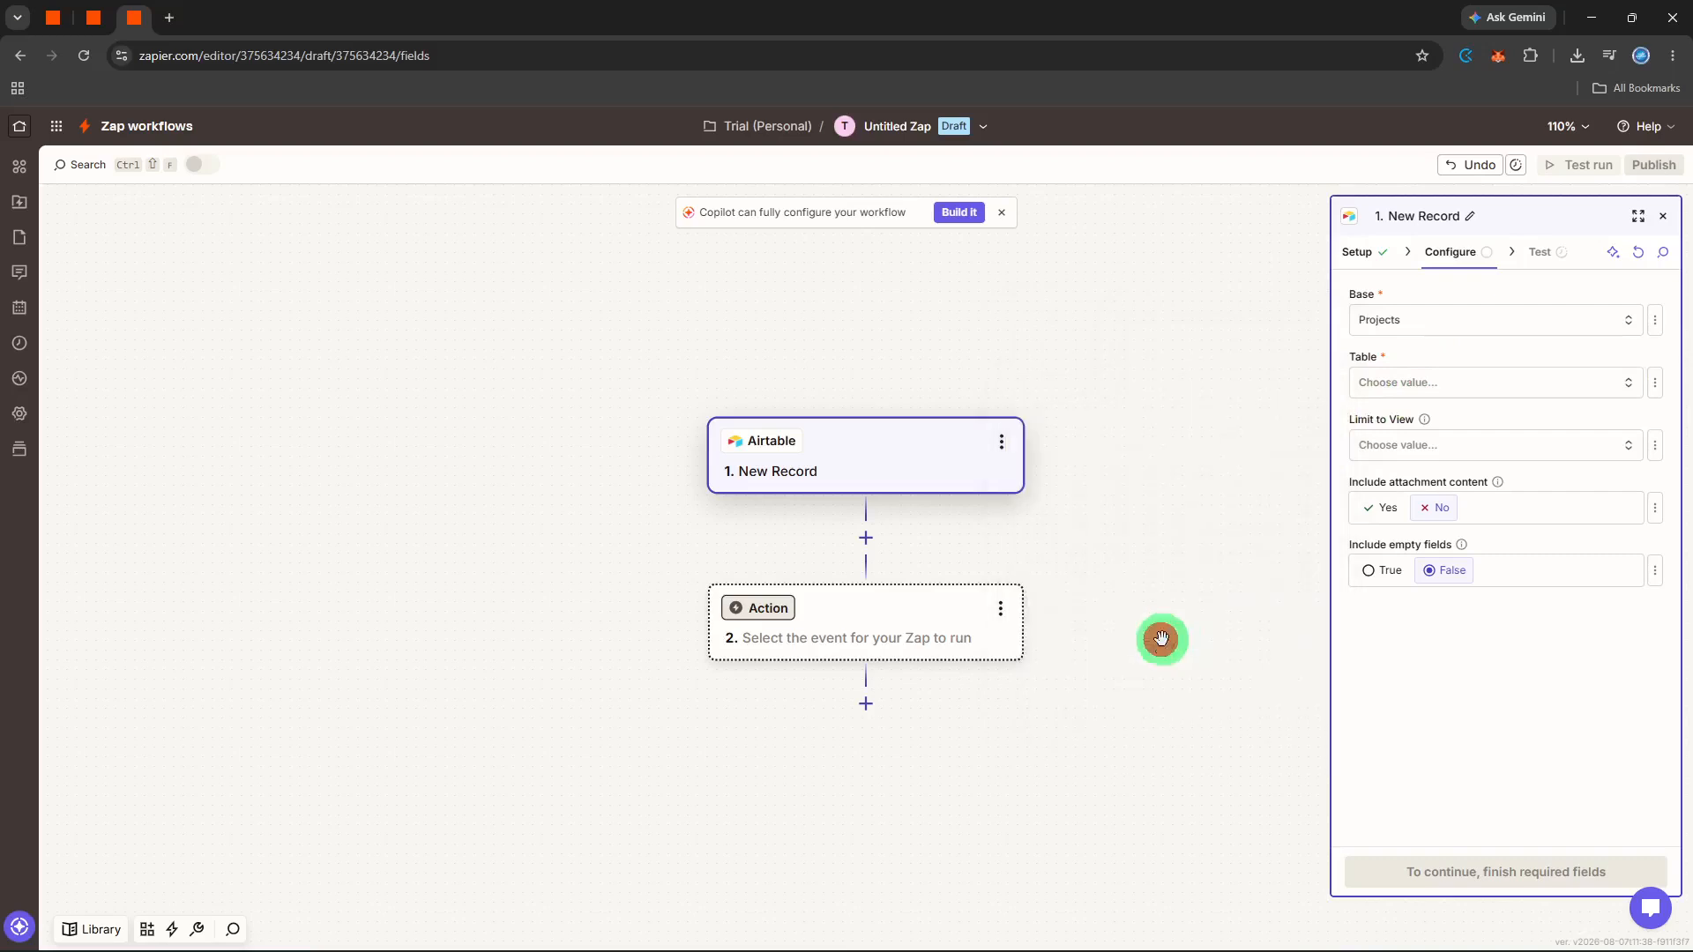
pyautogui.click(1492, 869)
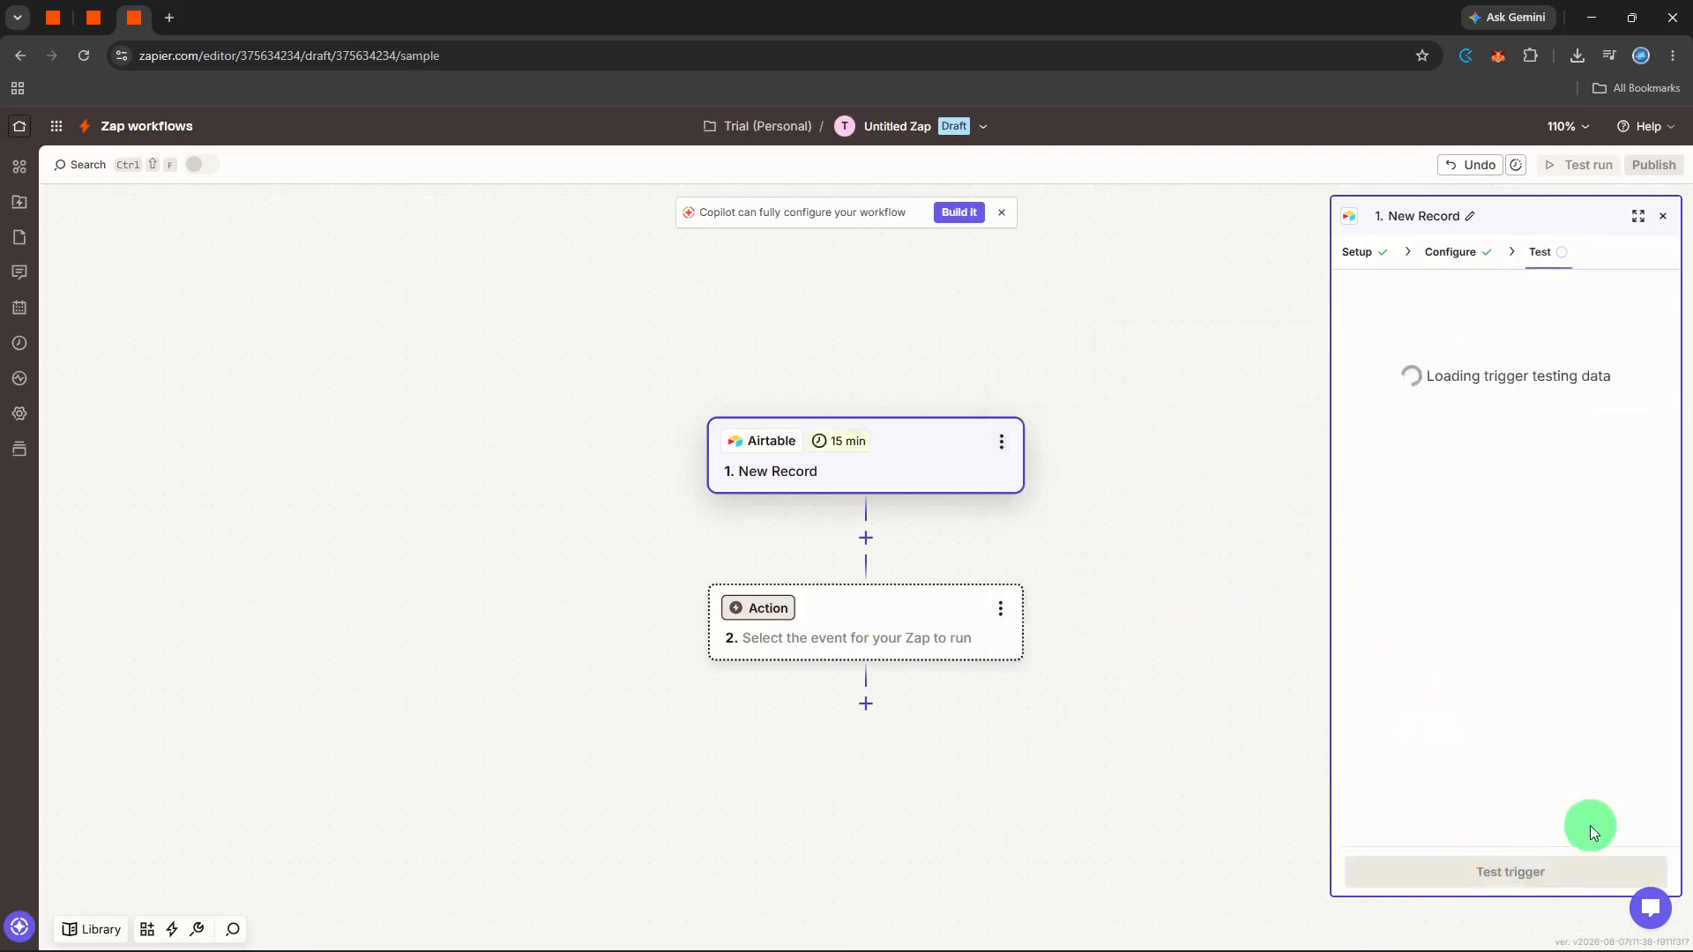
# - Test the Airtable trigger and review the details of sample Records C and B
pyautogui.click(1561, 867)
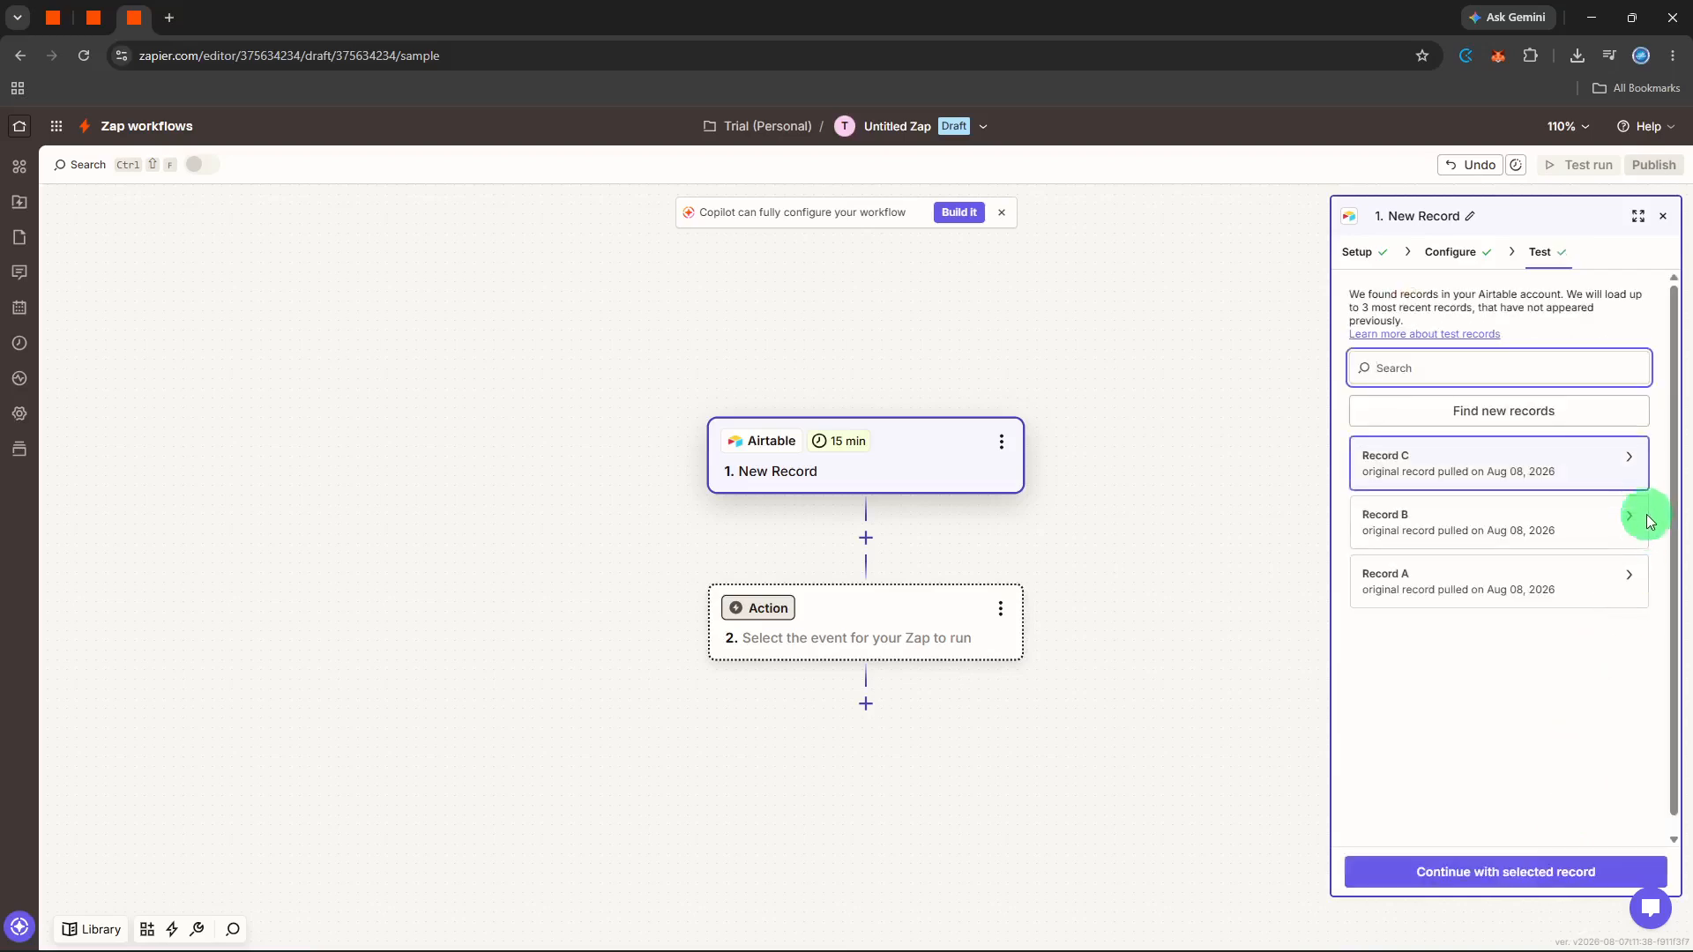
pyautogui.click(1628, 456)
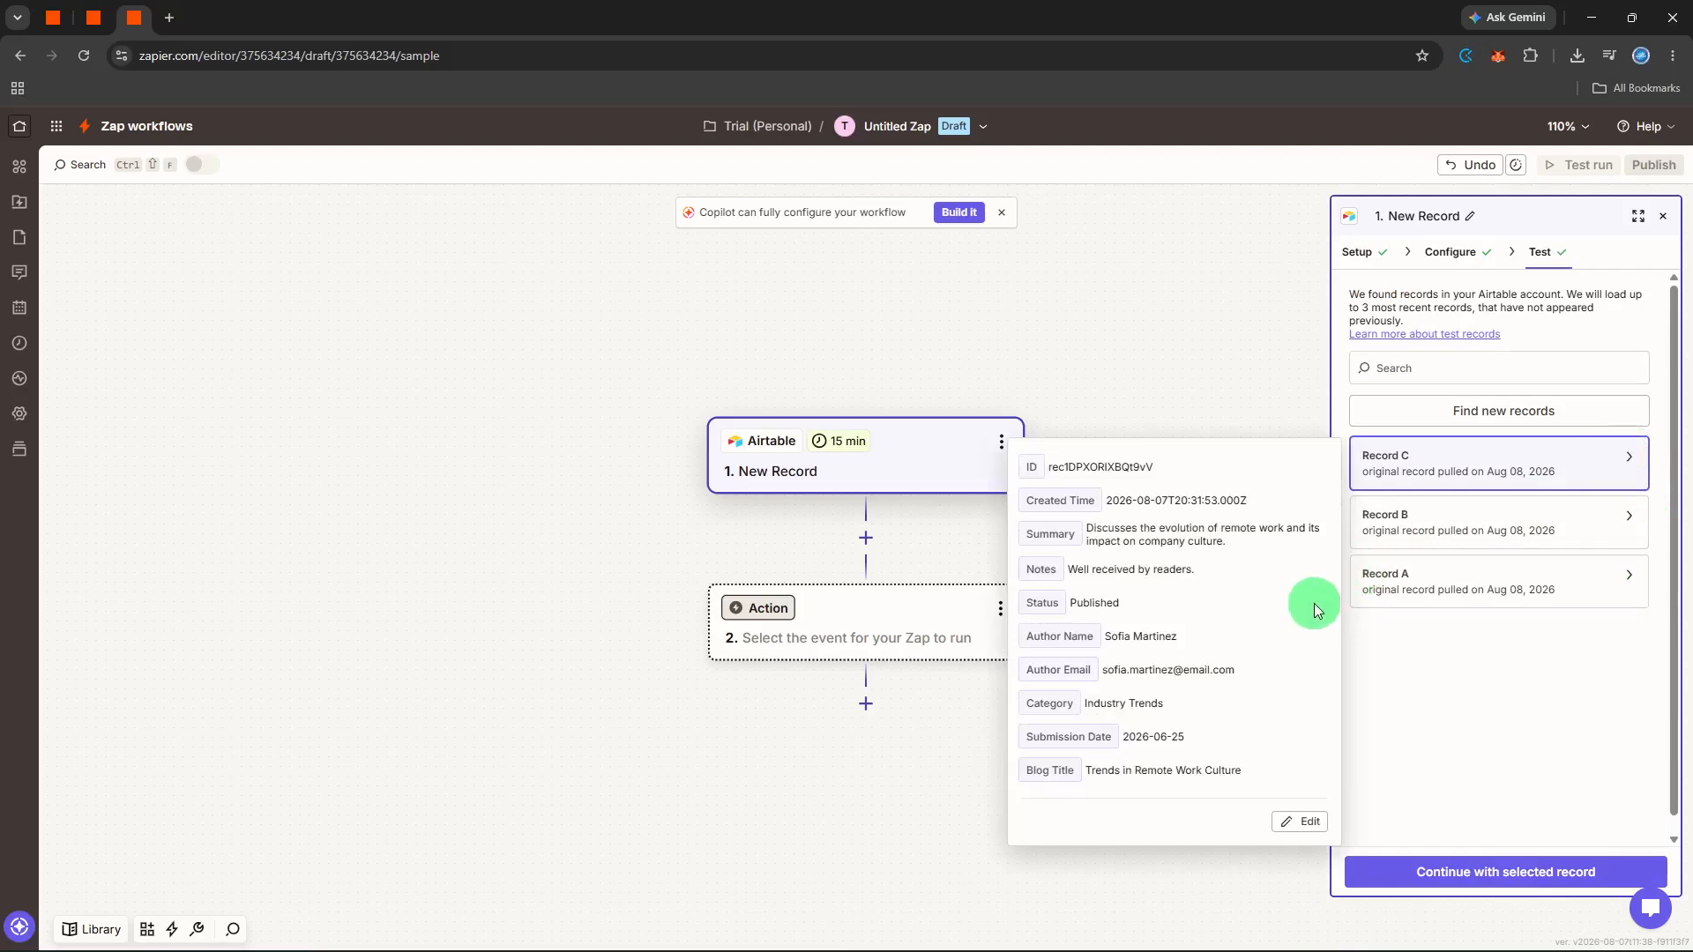
pyautogui.click(1628, 521)
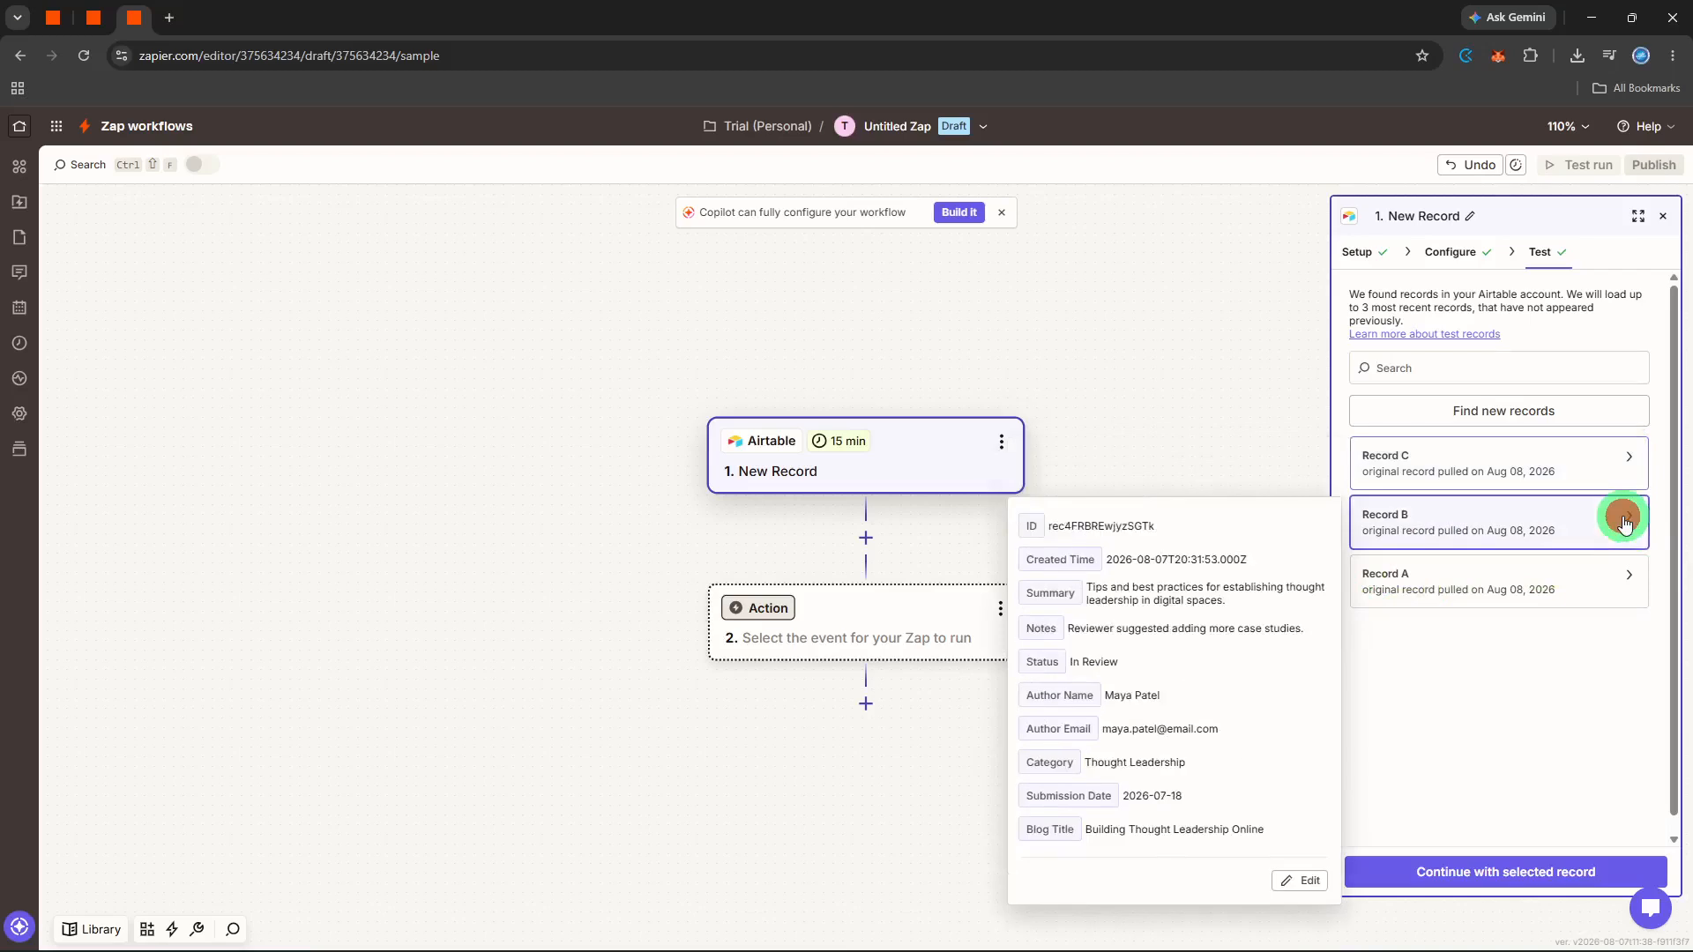
pyautogui.click(1504, 695)
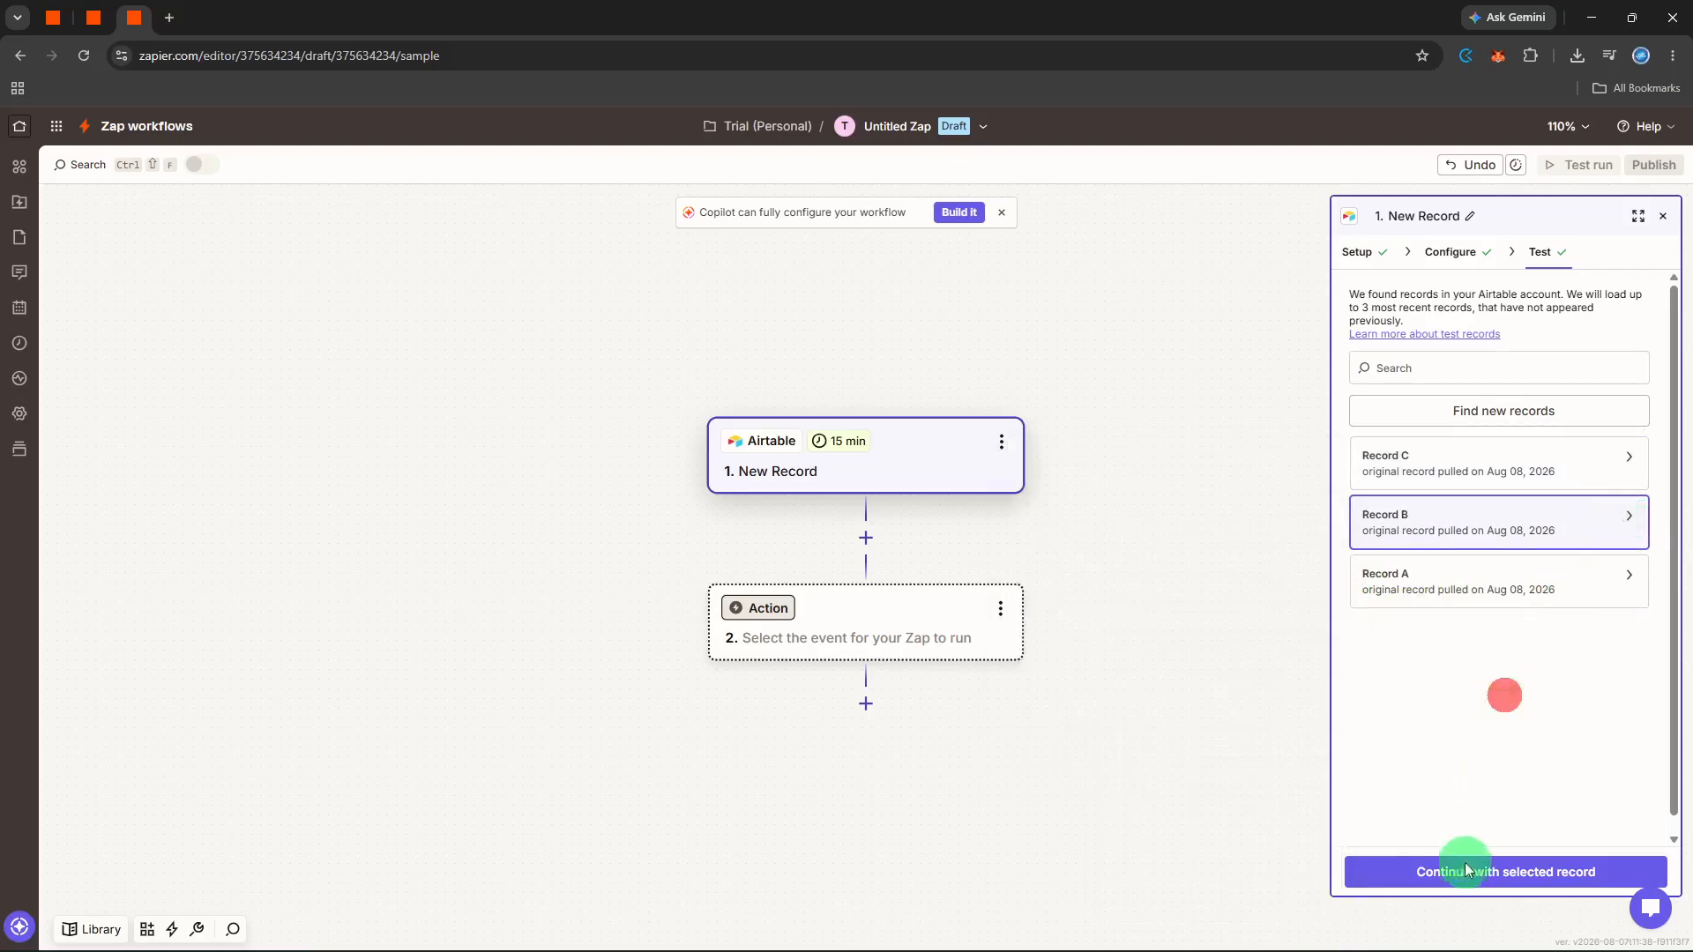
# - Review the details of Record A and continue with it as the selected sample record
pyautogui.click(1630, 574)
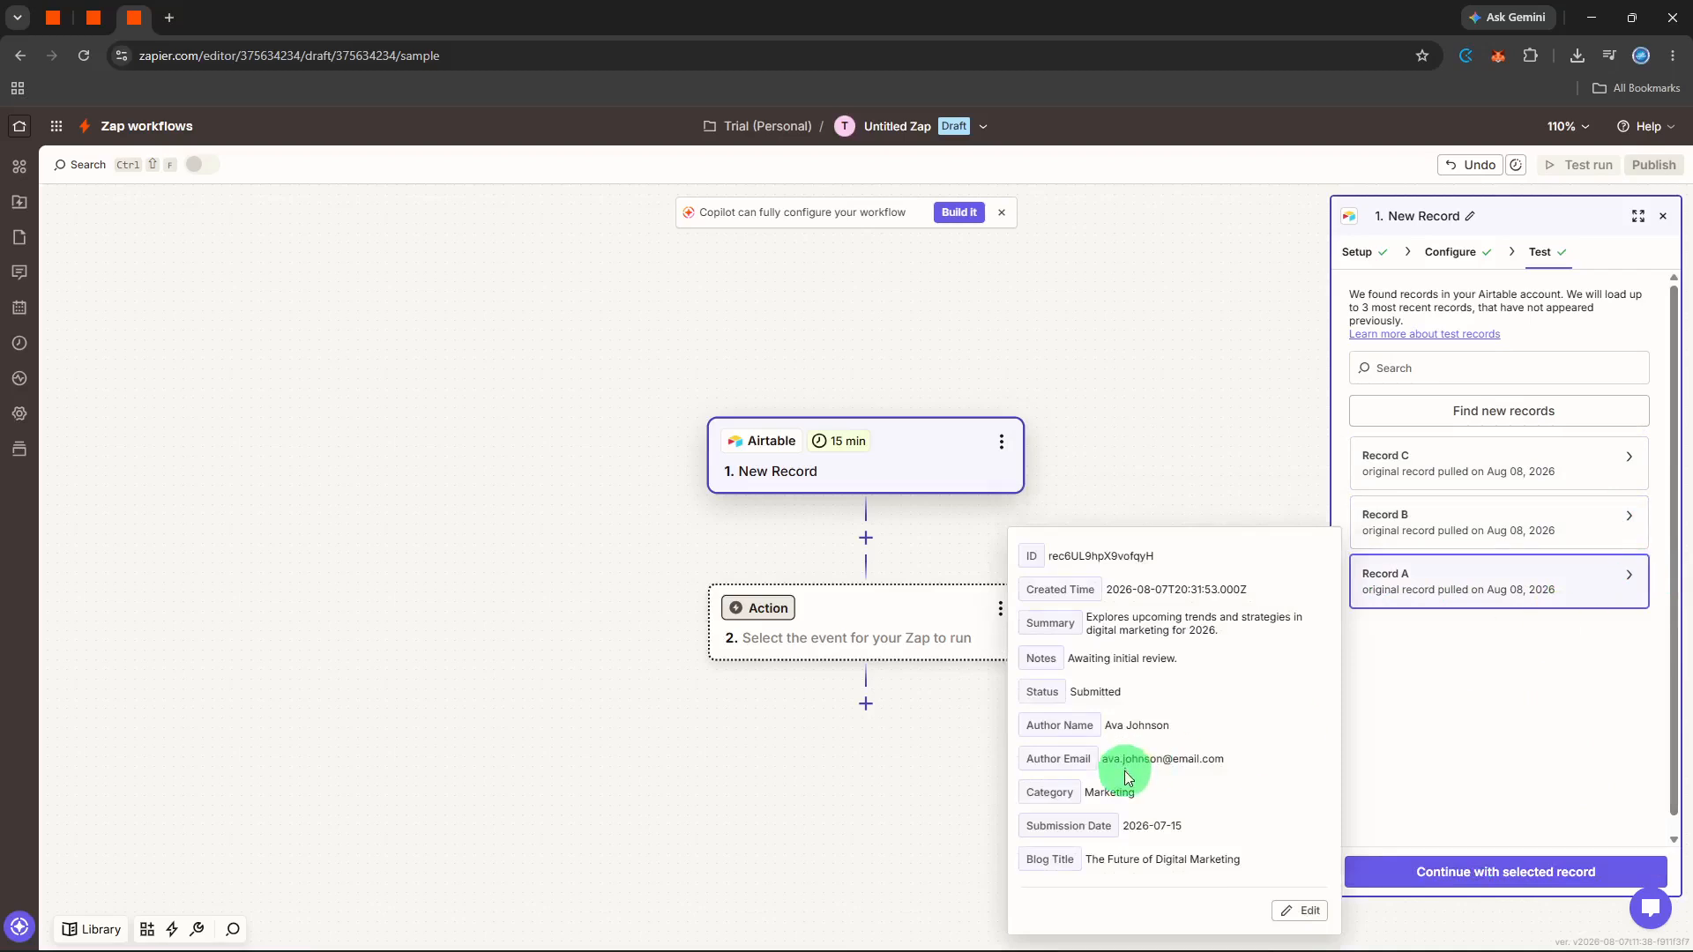
pyautogui.click(1453, 824)
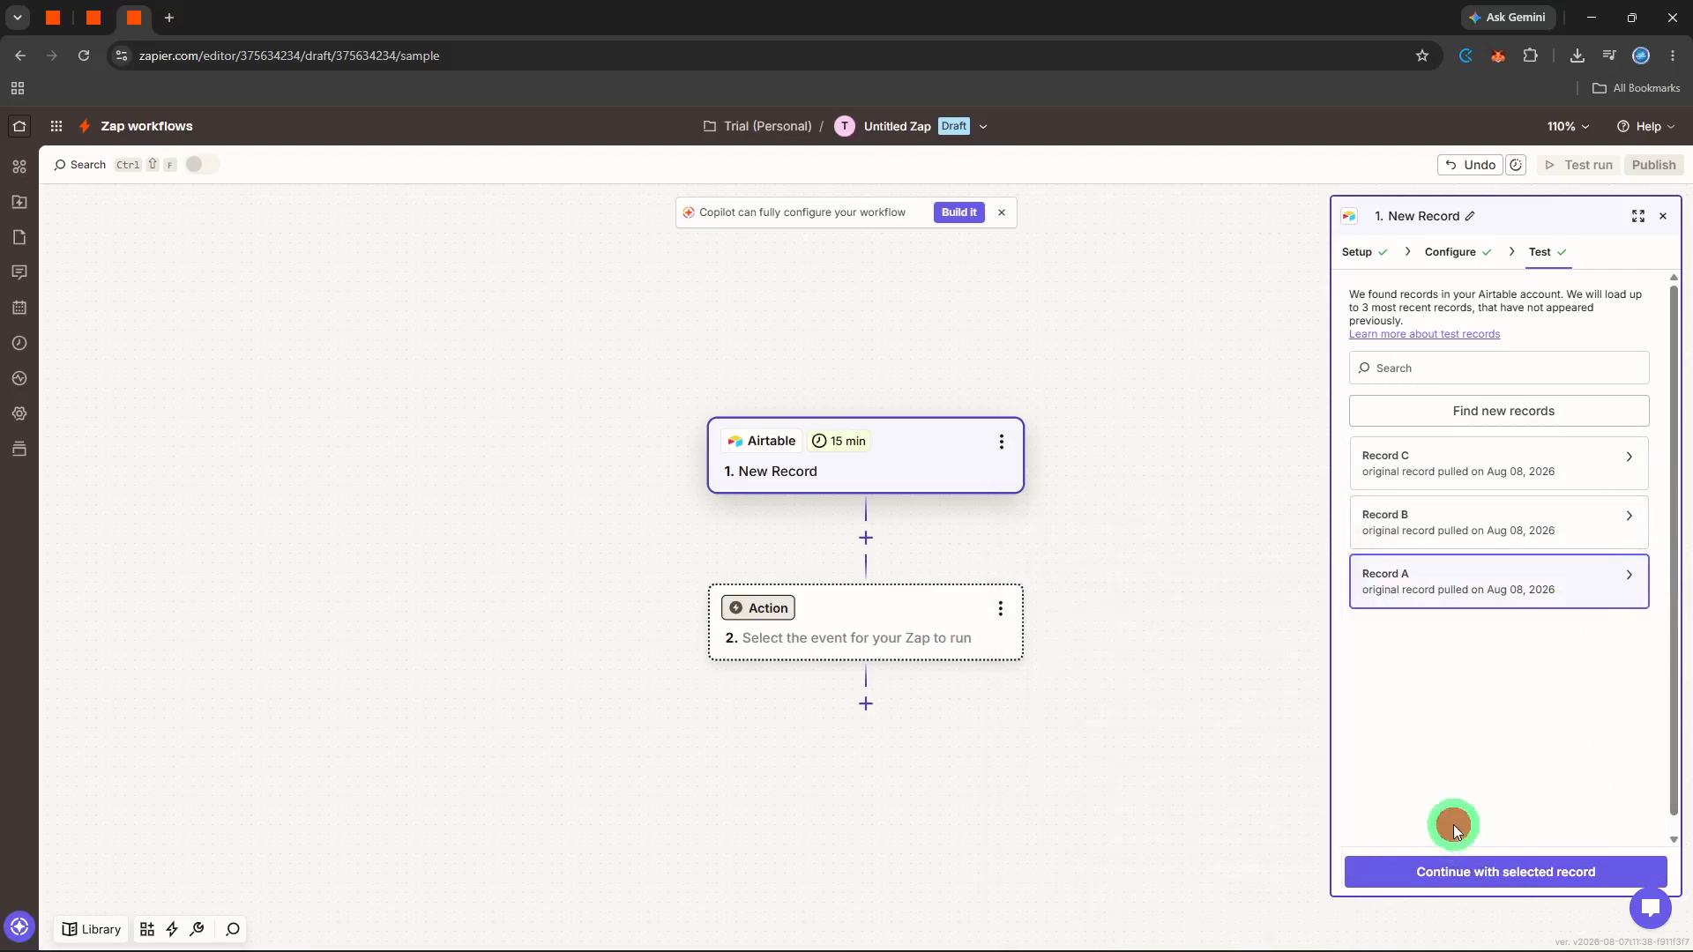
pyautogui.click(1453, 868)
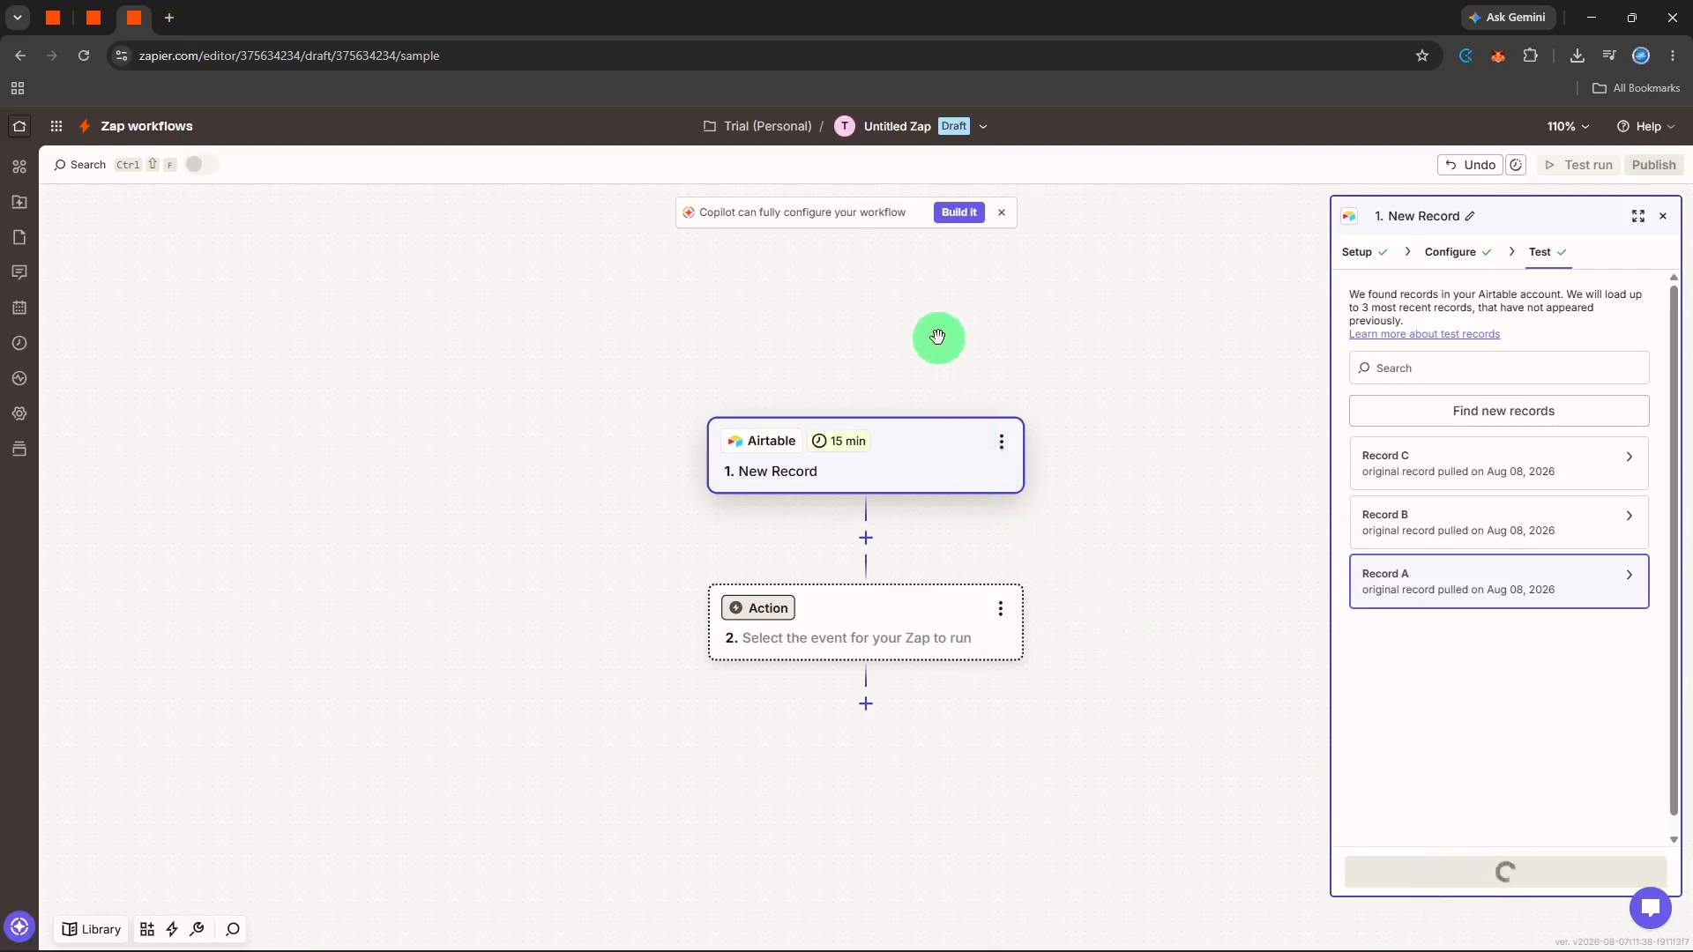
# - Choose Slack as the action app with the Send Channel Message event and continue to its configuration
pyautogui.write('s')
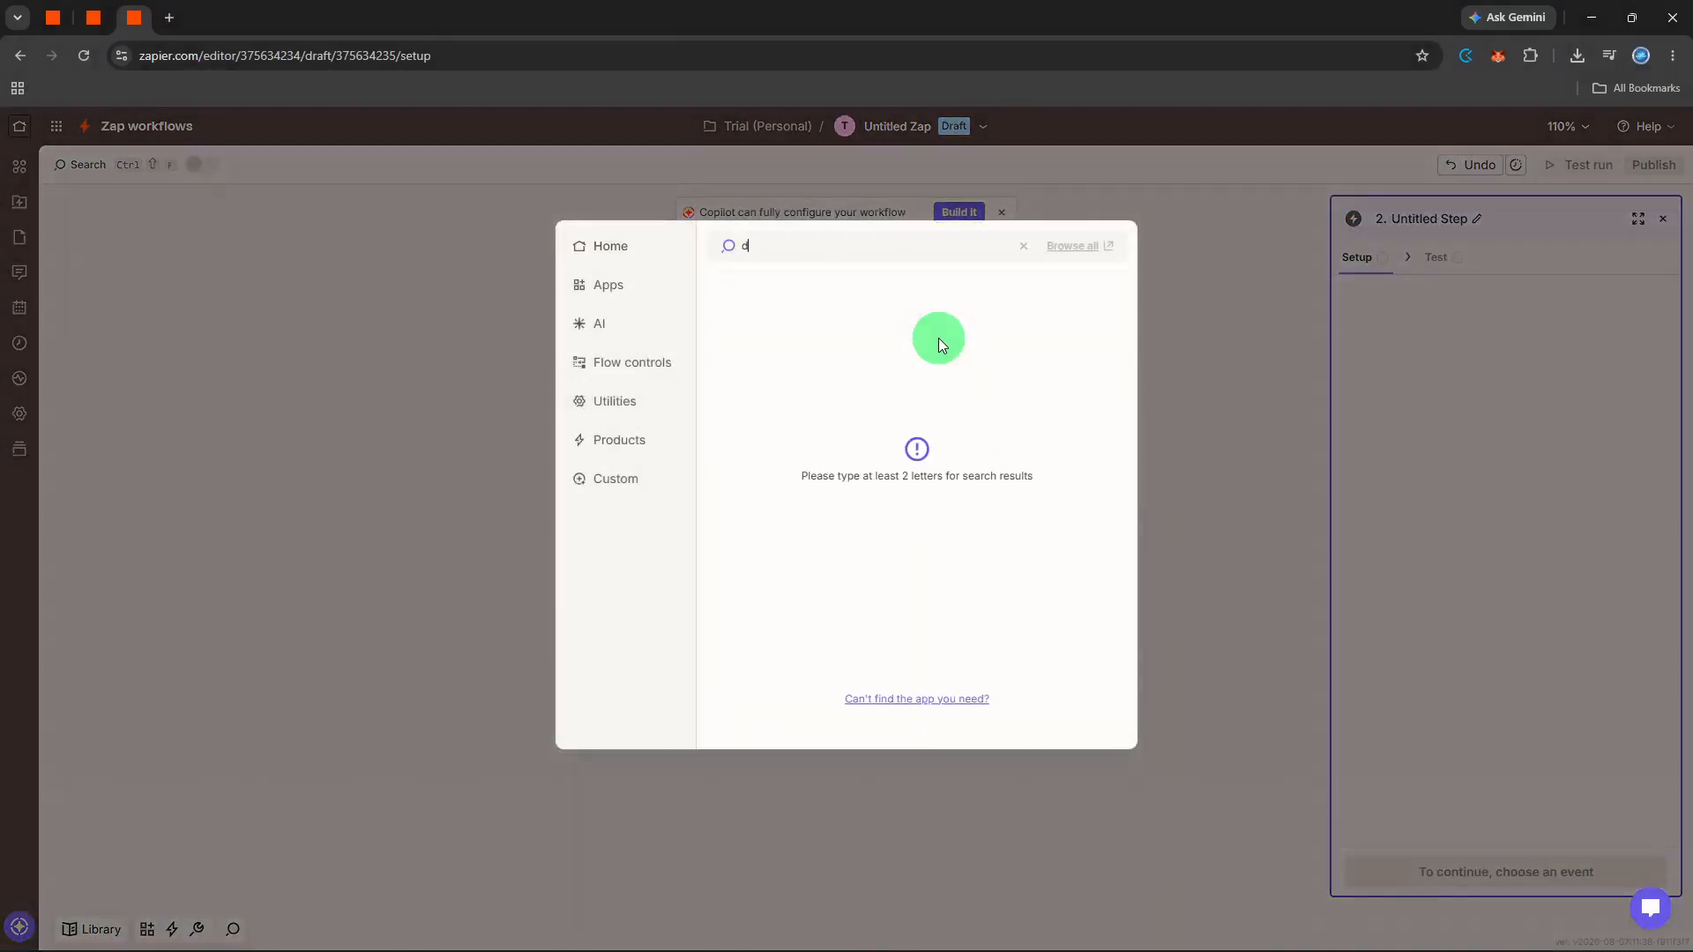
pyautogui.write('lack')
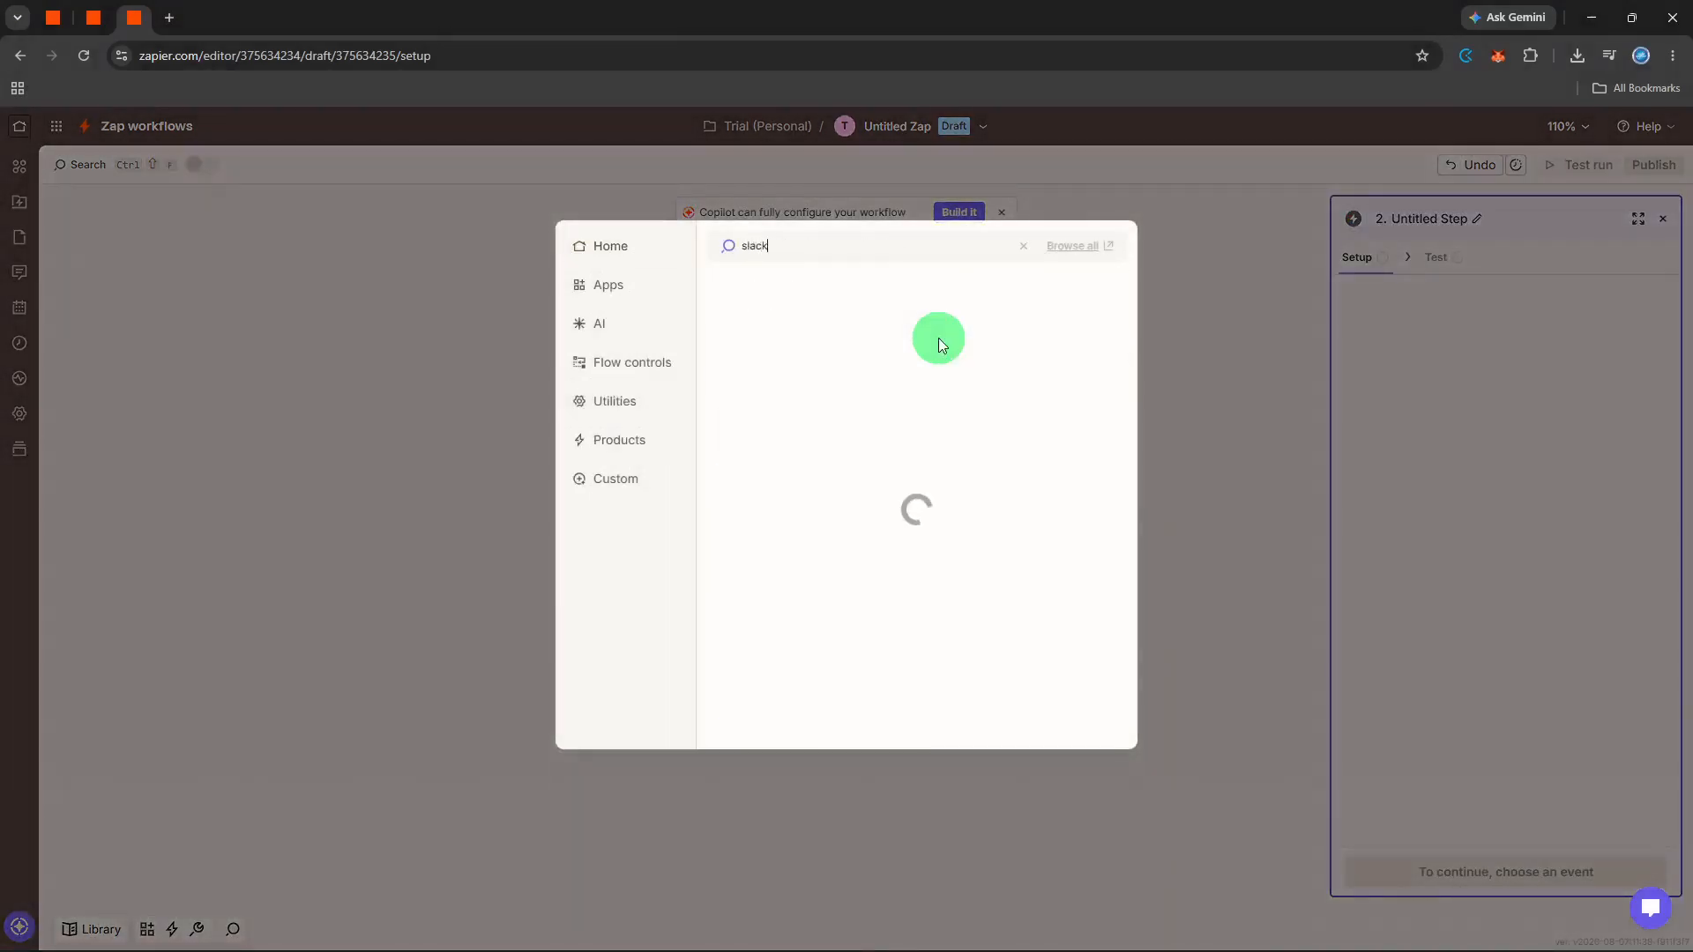
pyautogui.click(820, 293)
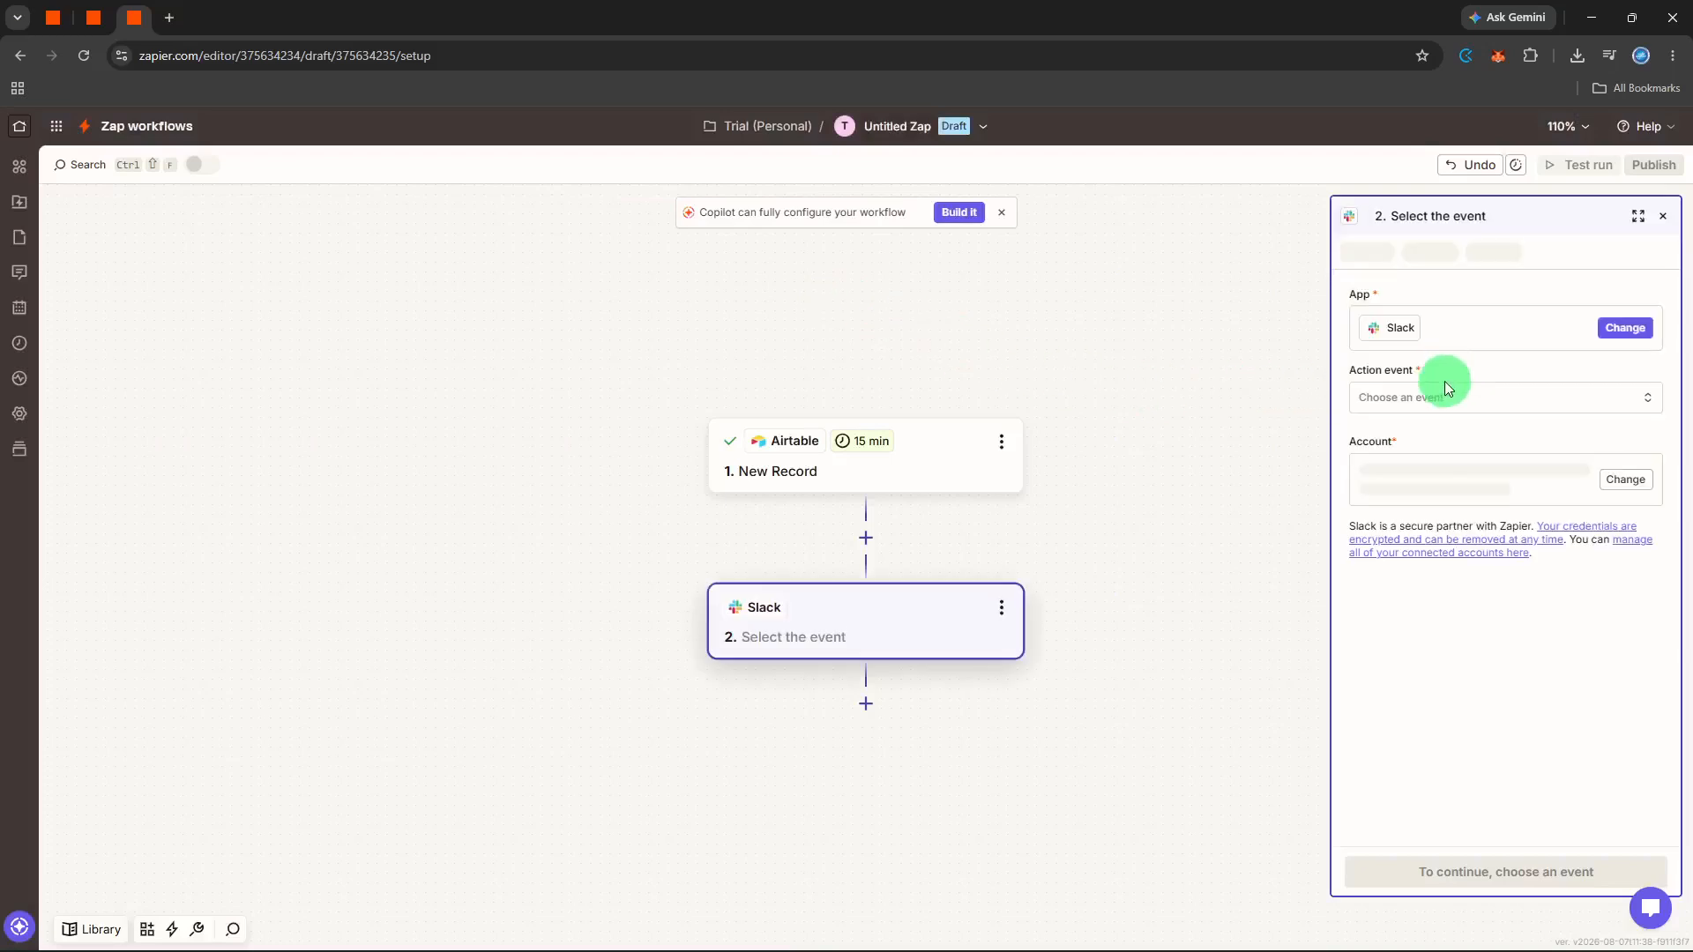
pyautogui.click(1444, 385)
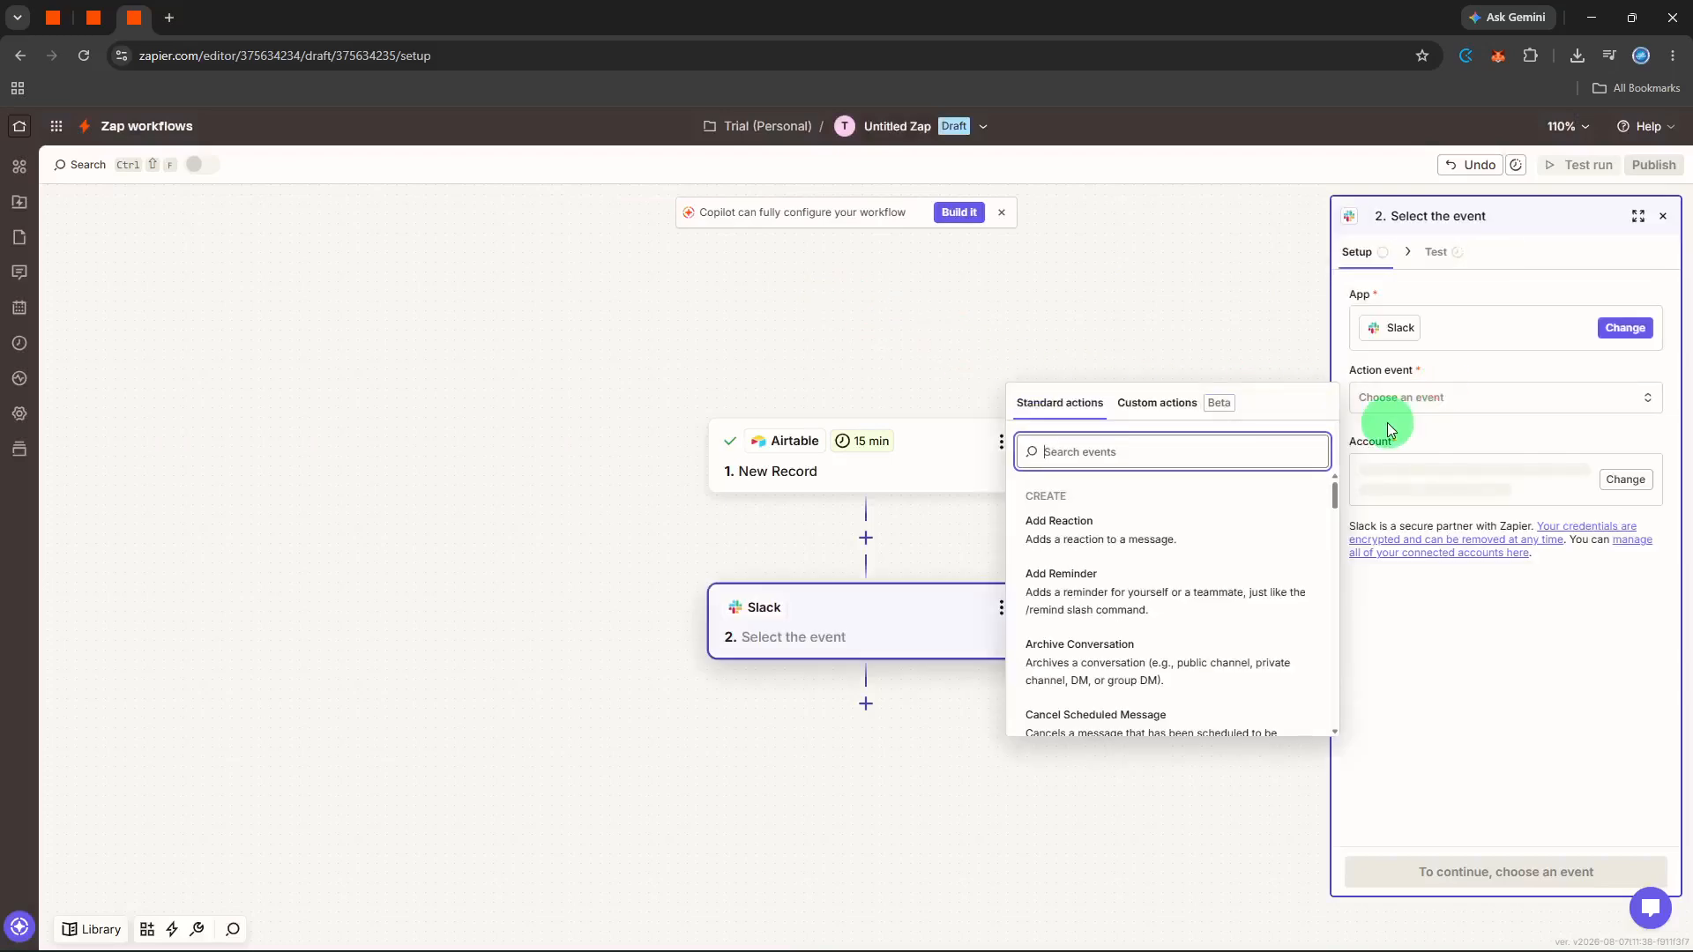
pyautogui.write('sen')
pyautogui.click(1222, 561)
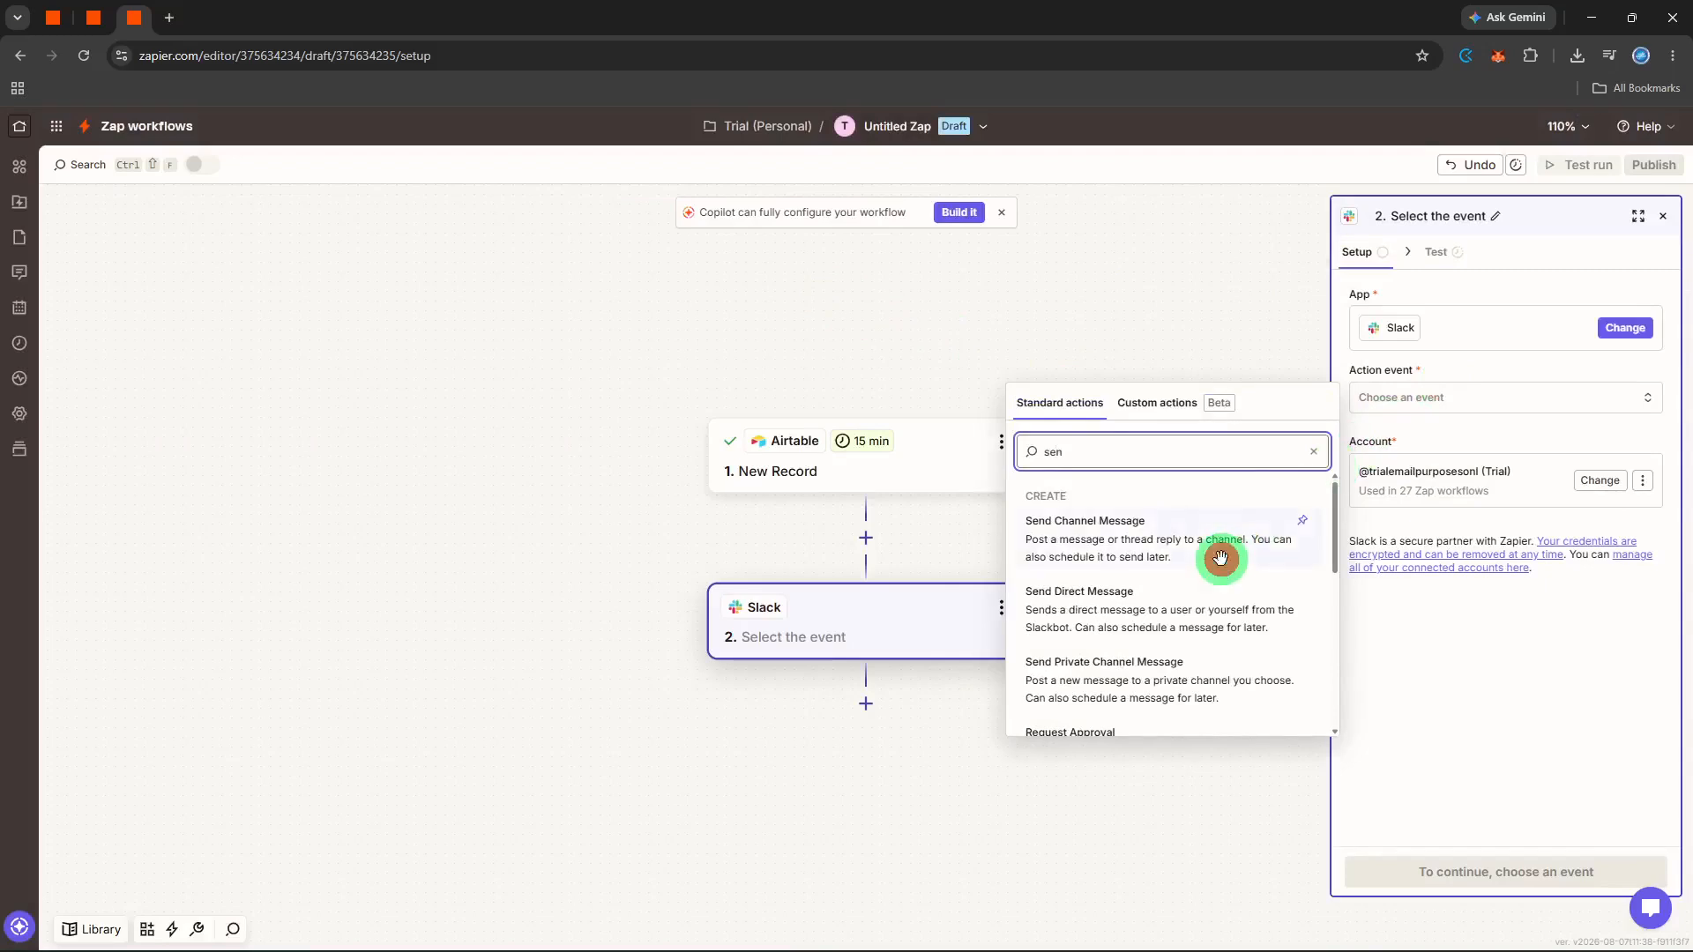
pyautogui.click(1502, 872)
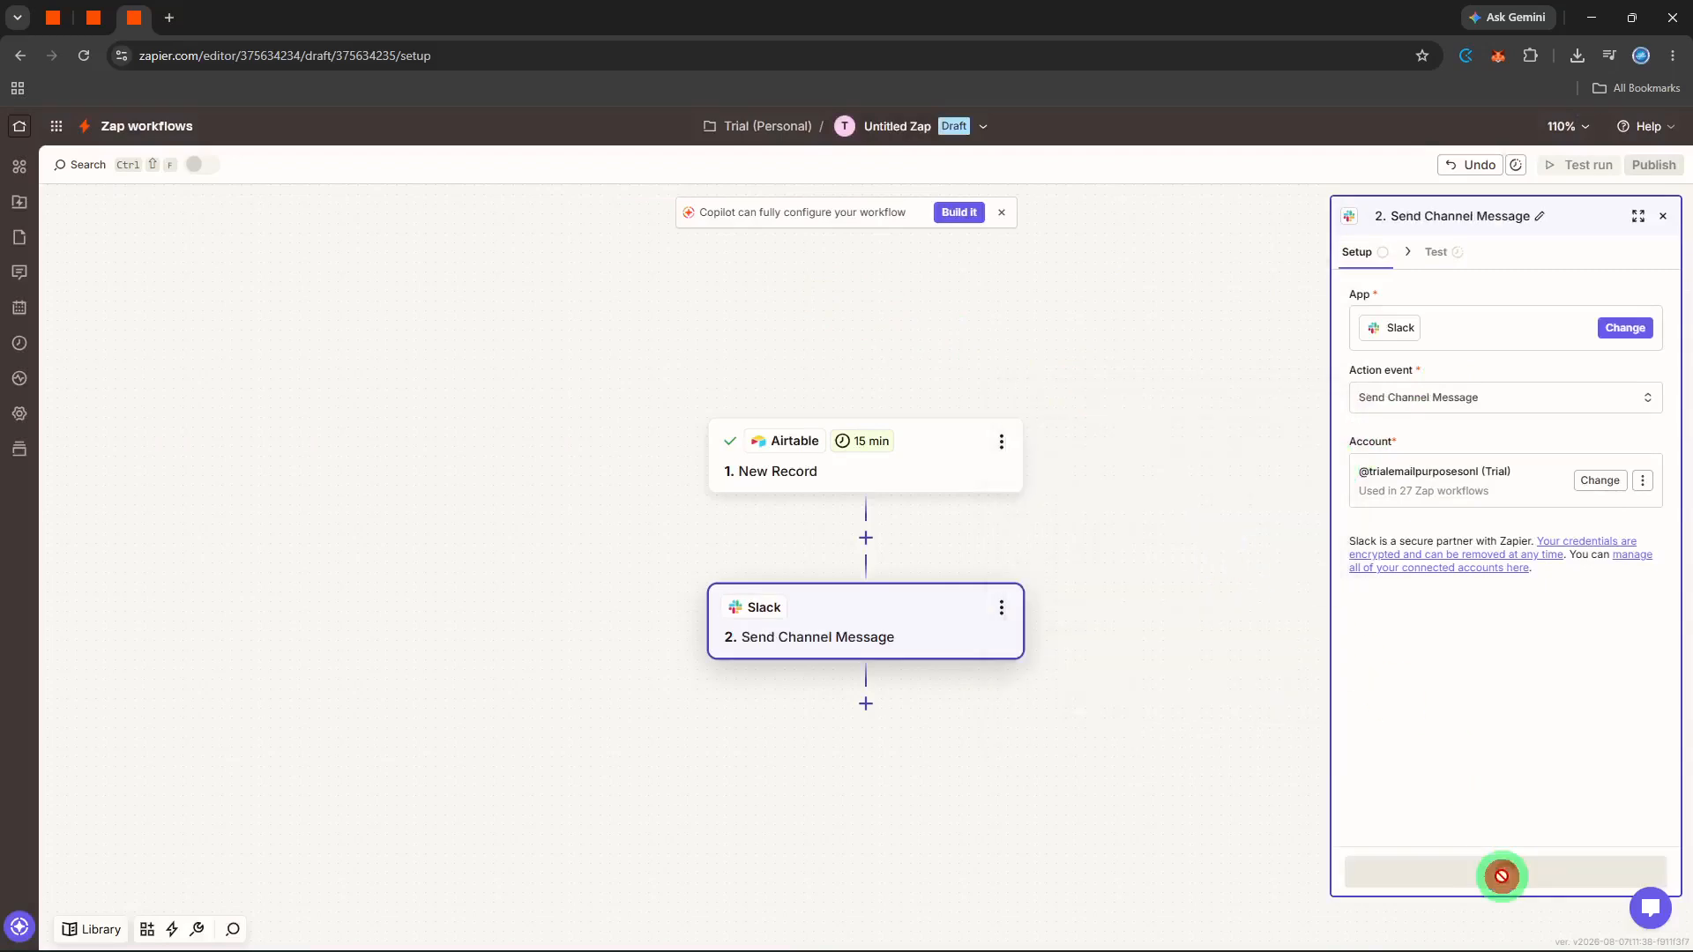
# - Set the Slack message's channel to blog-submissions
pyautogui.click(1526, 327)
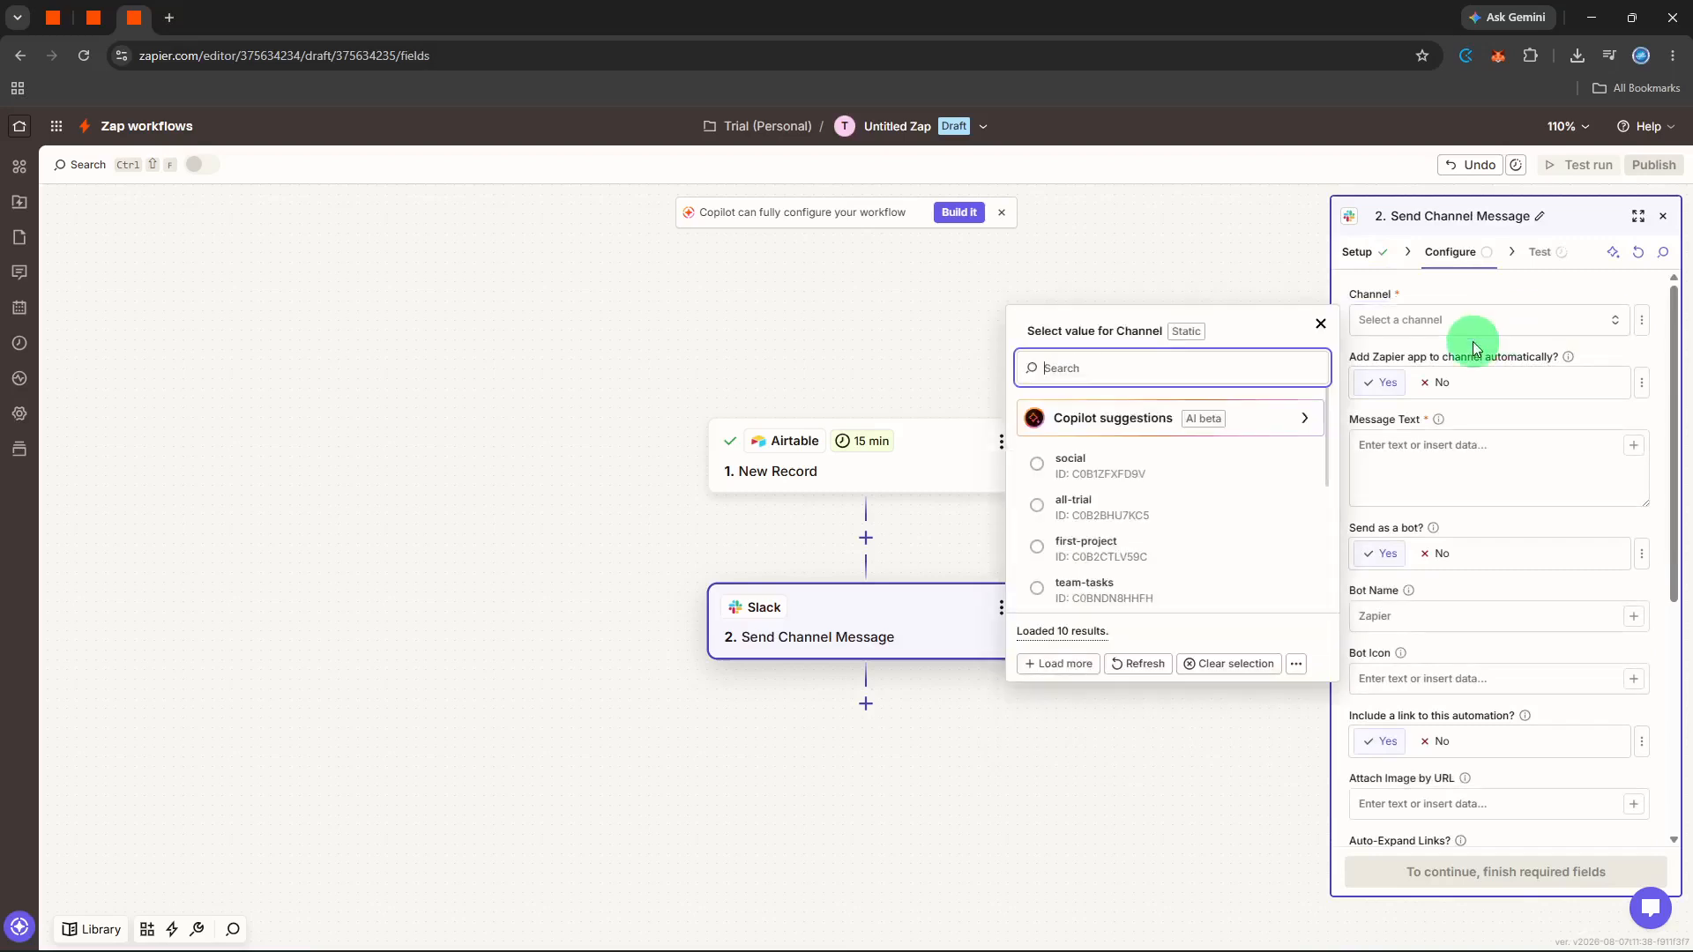
pyautogui.scroll(-3, 1259, 527)
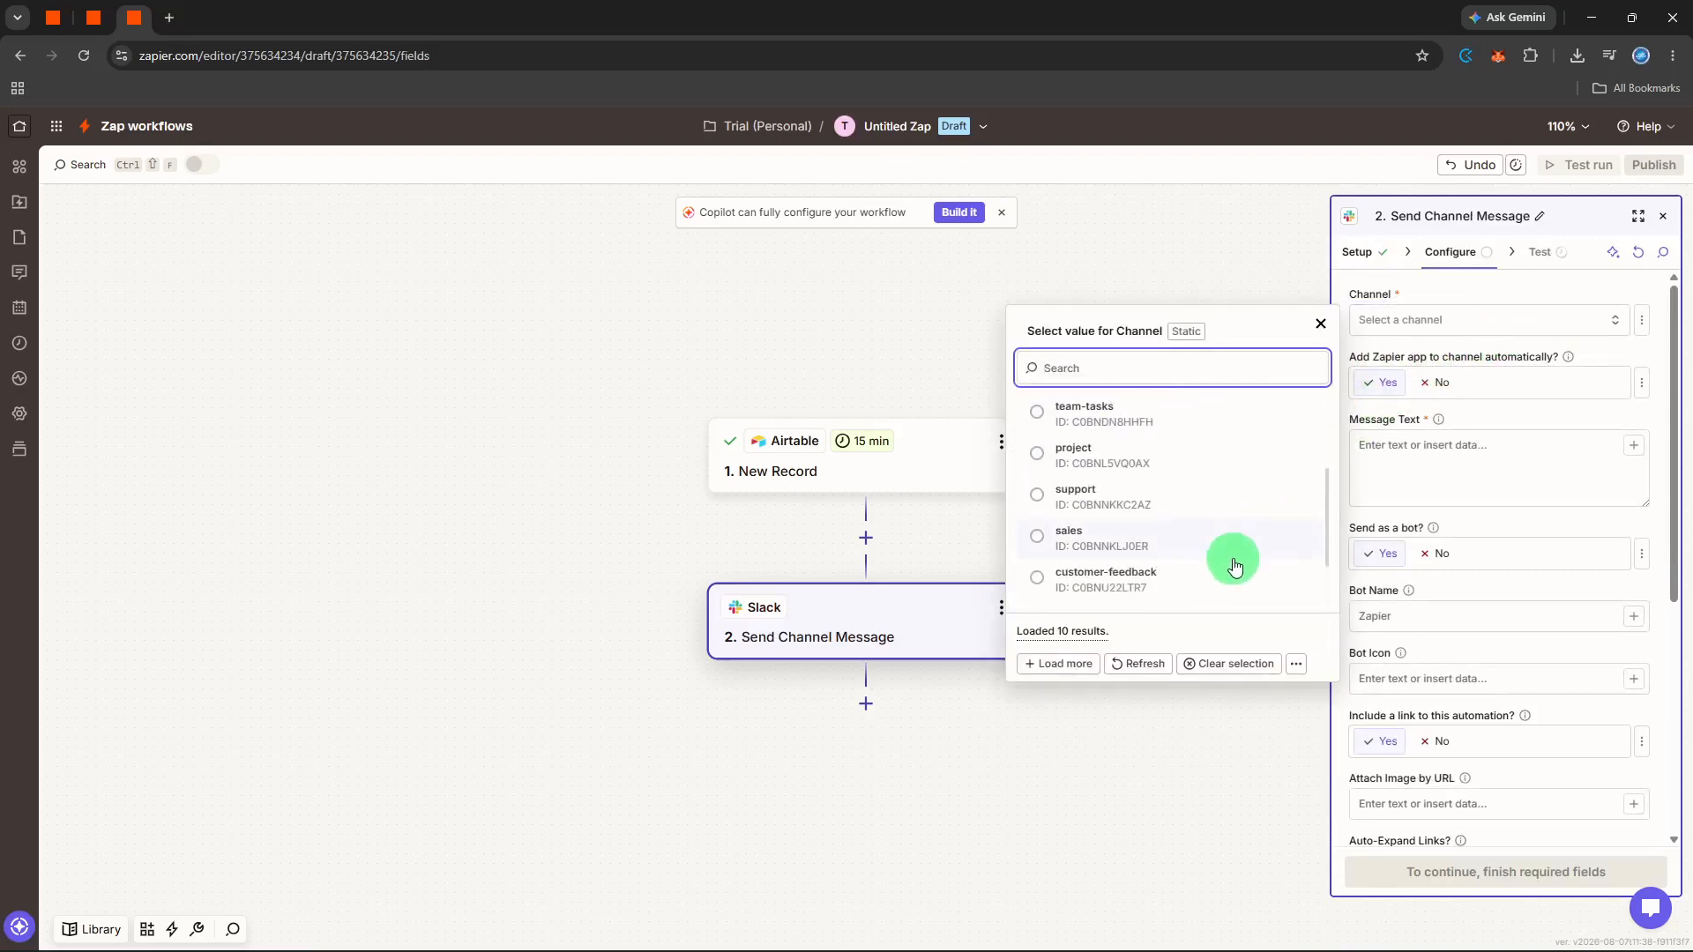
pyautogui.scroll(-1, 1233, 566)
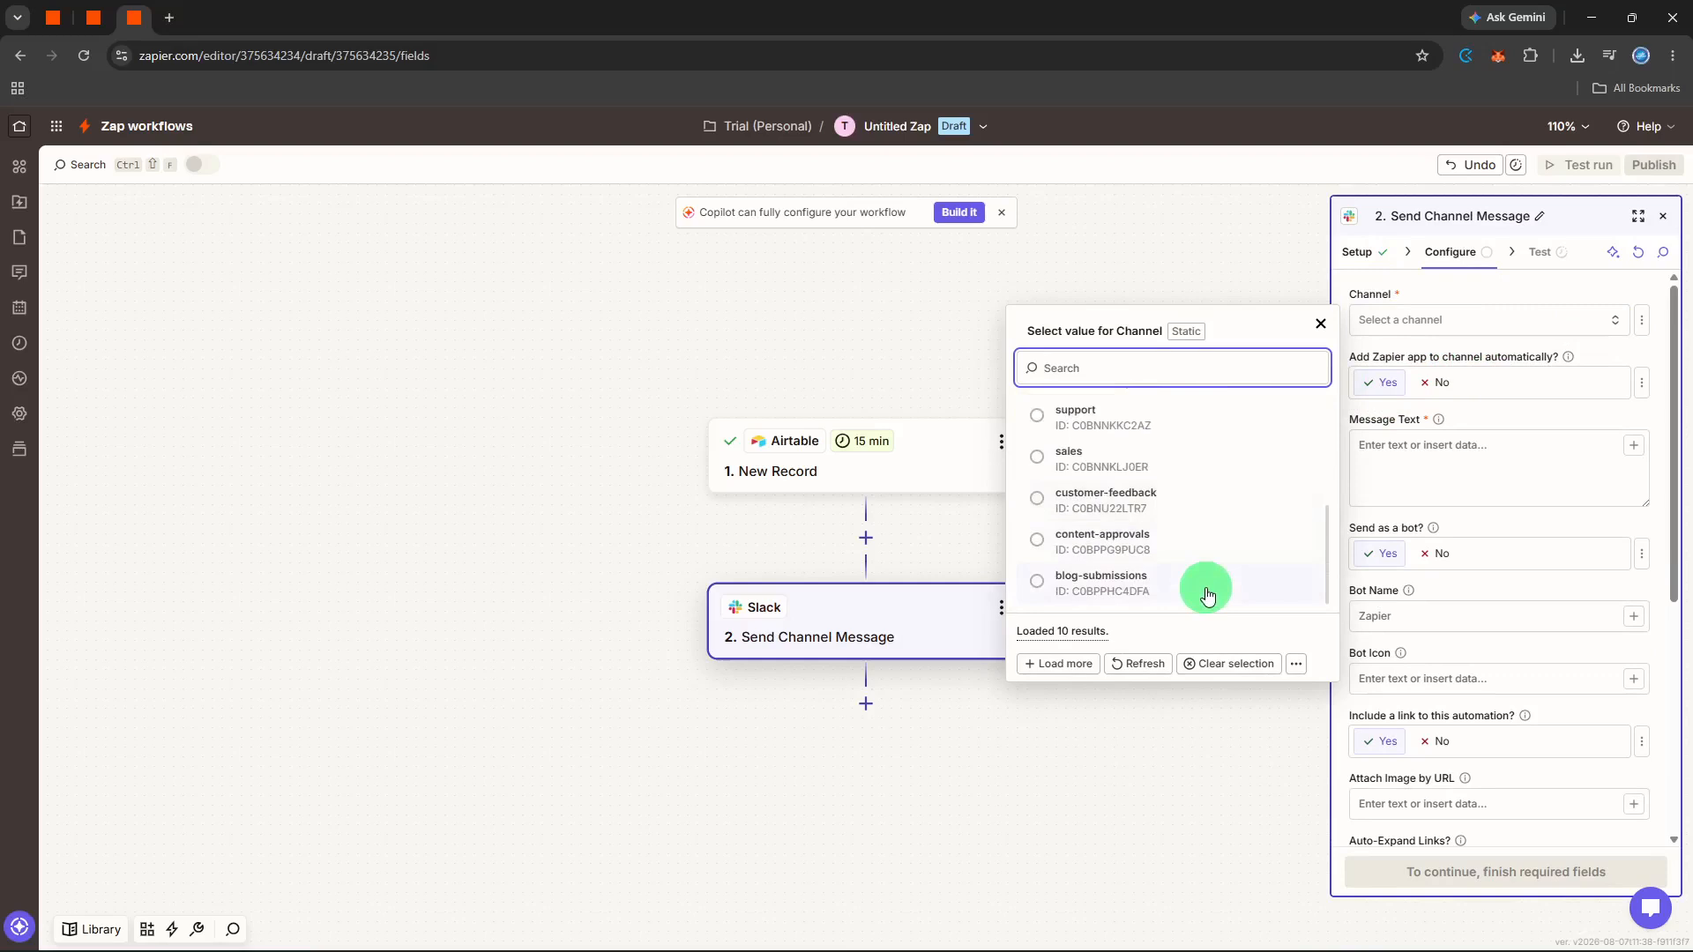
pyautogui.click(1204, 586)
# - Enter "New blog submission received!" as the opening of the Slack message text
pyautogui.click(1396, 461)
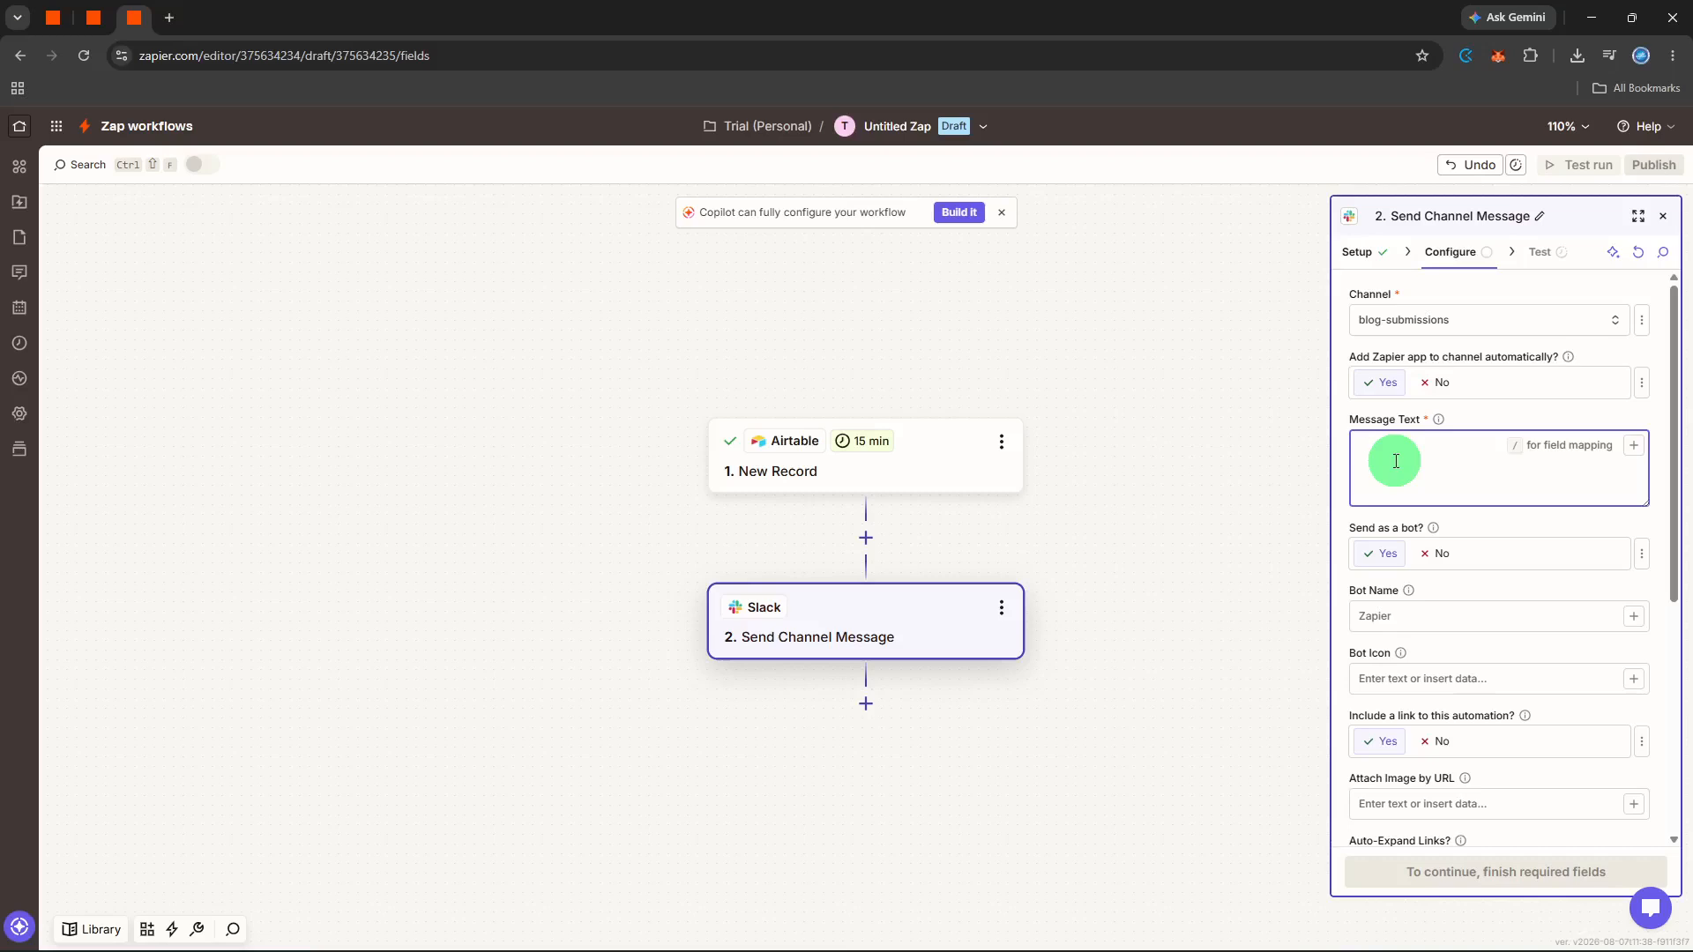
pyautogui.write('New blog submissi')
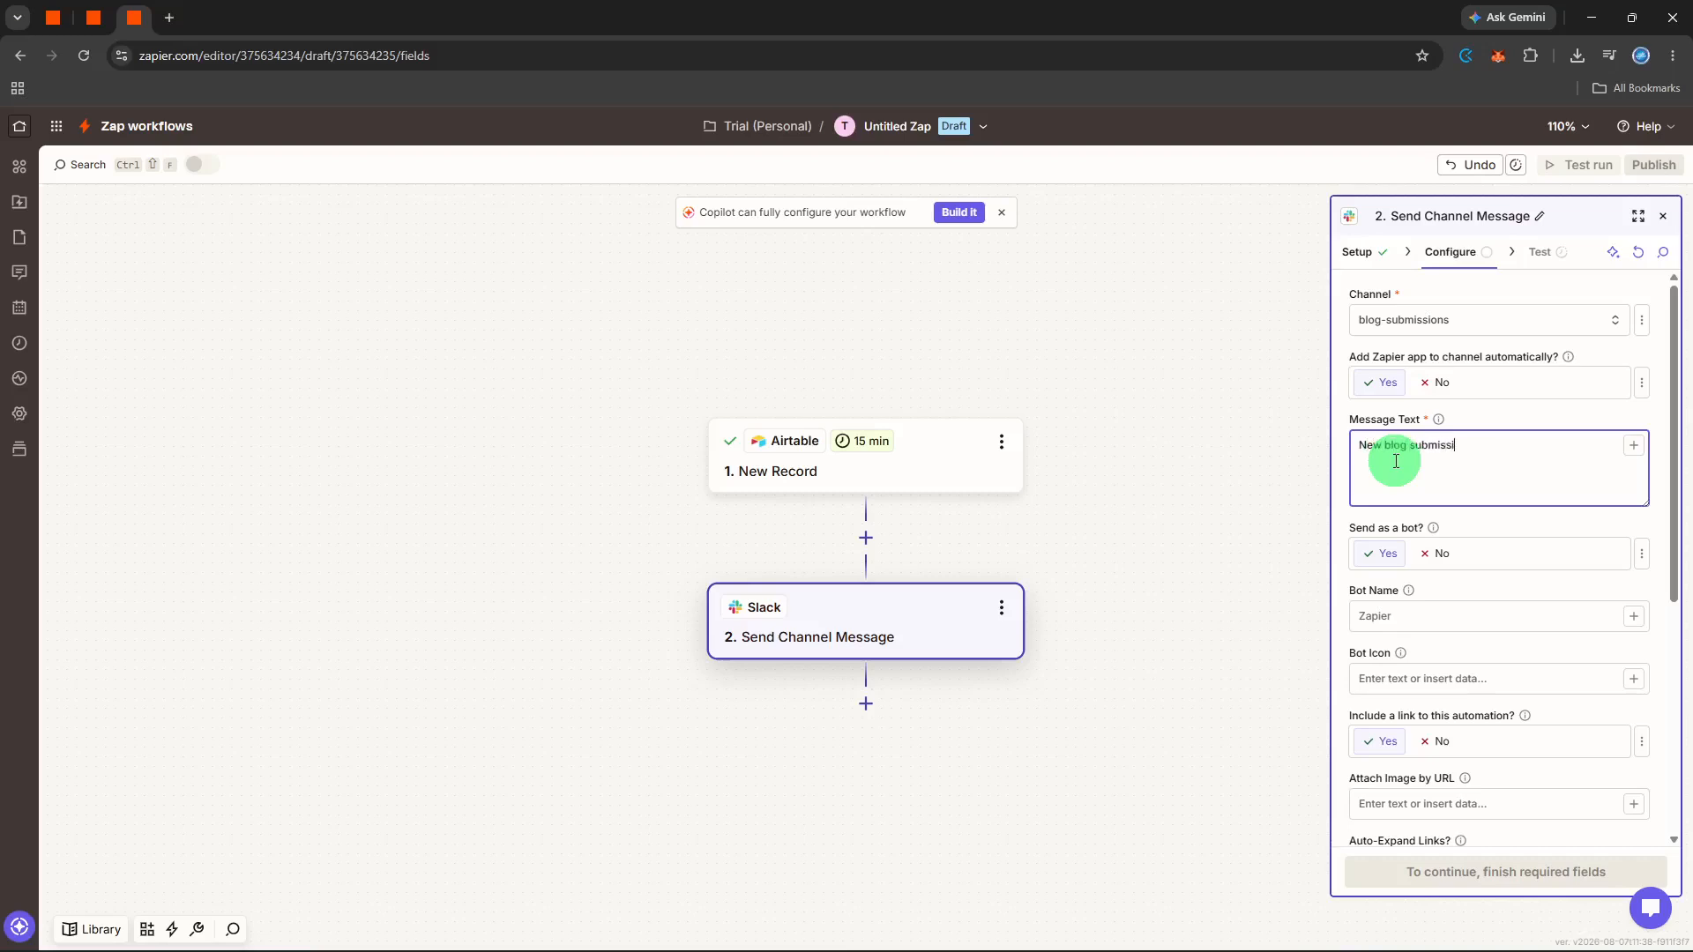
pyautogui.write('on received!')
# - Insert the Airtable Blog Title, Author Name, Category, Submission Date, Status and Summary fields below the message's opening line
pyautogui.click(1633, 446)
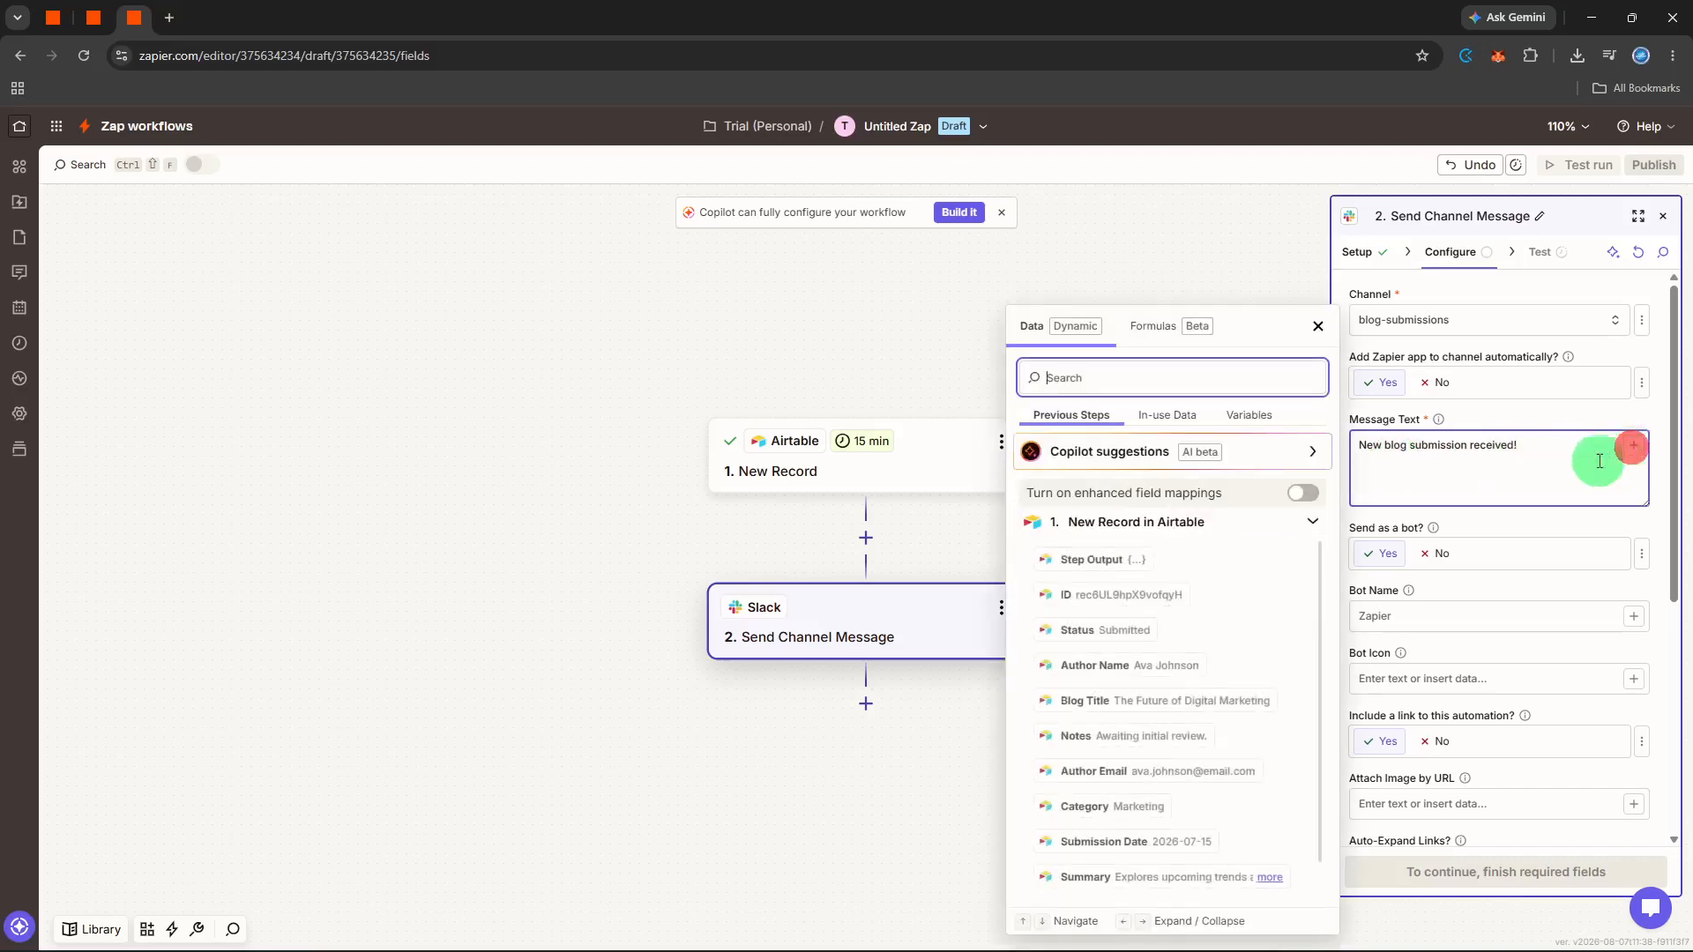
pyautogui.click(1164, 651)
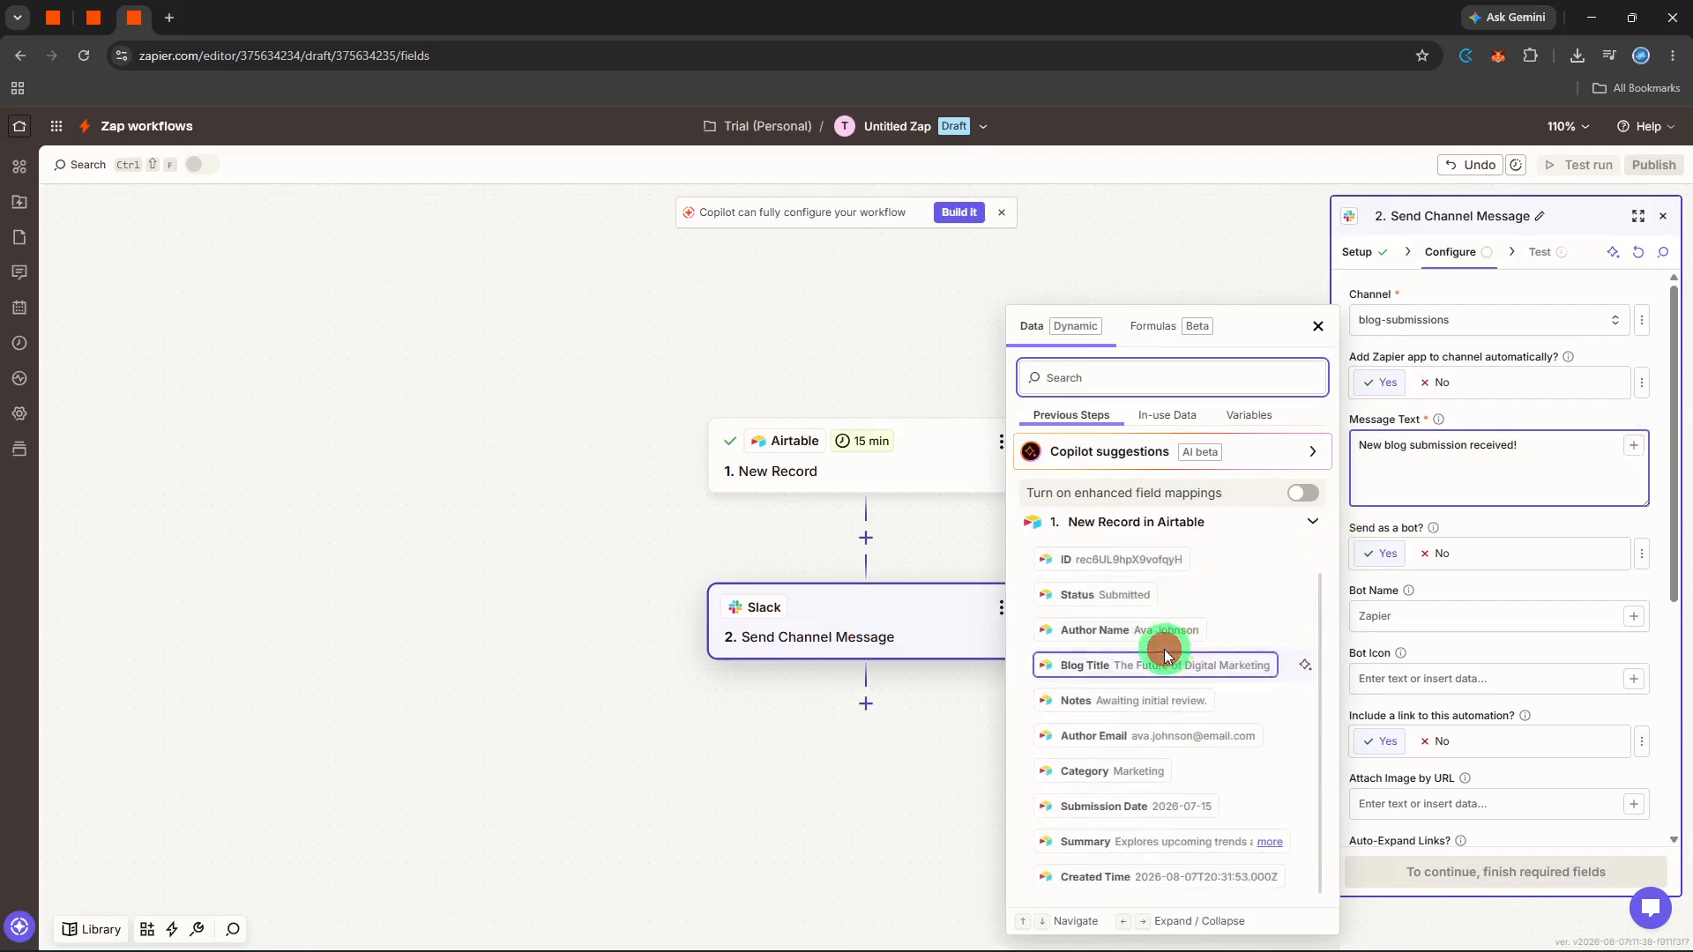
pyautogui.click(1241, 678)
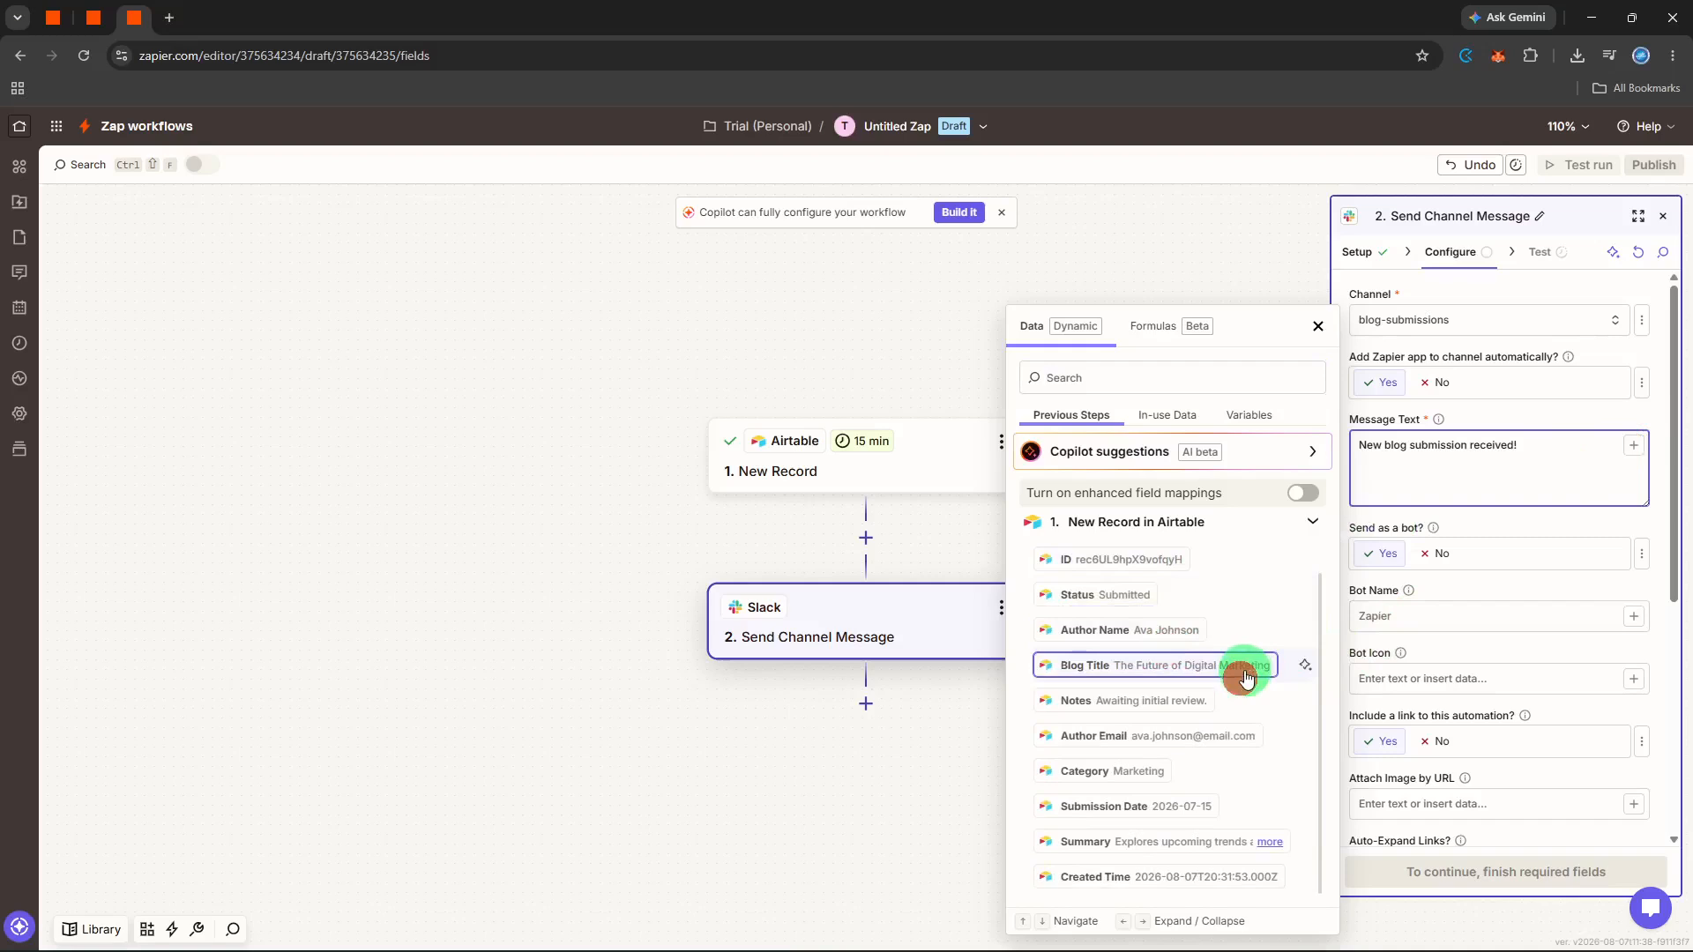
pyautogui.click(1184, 636)
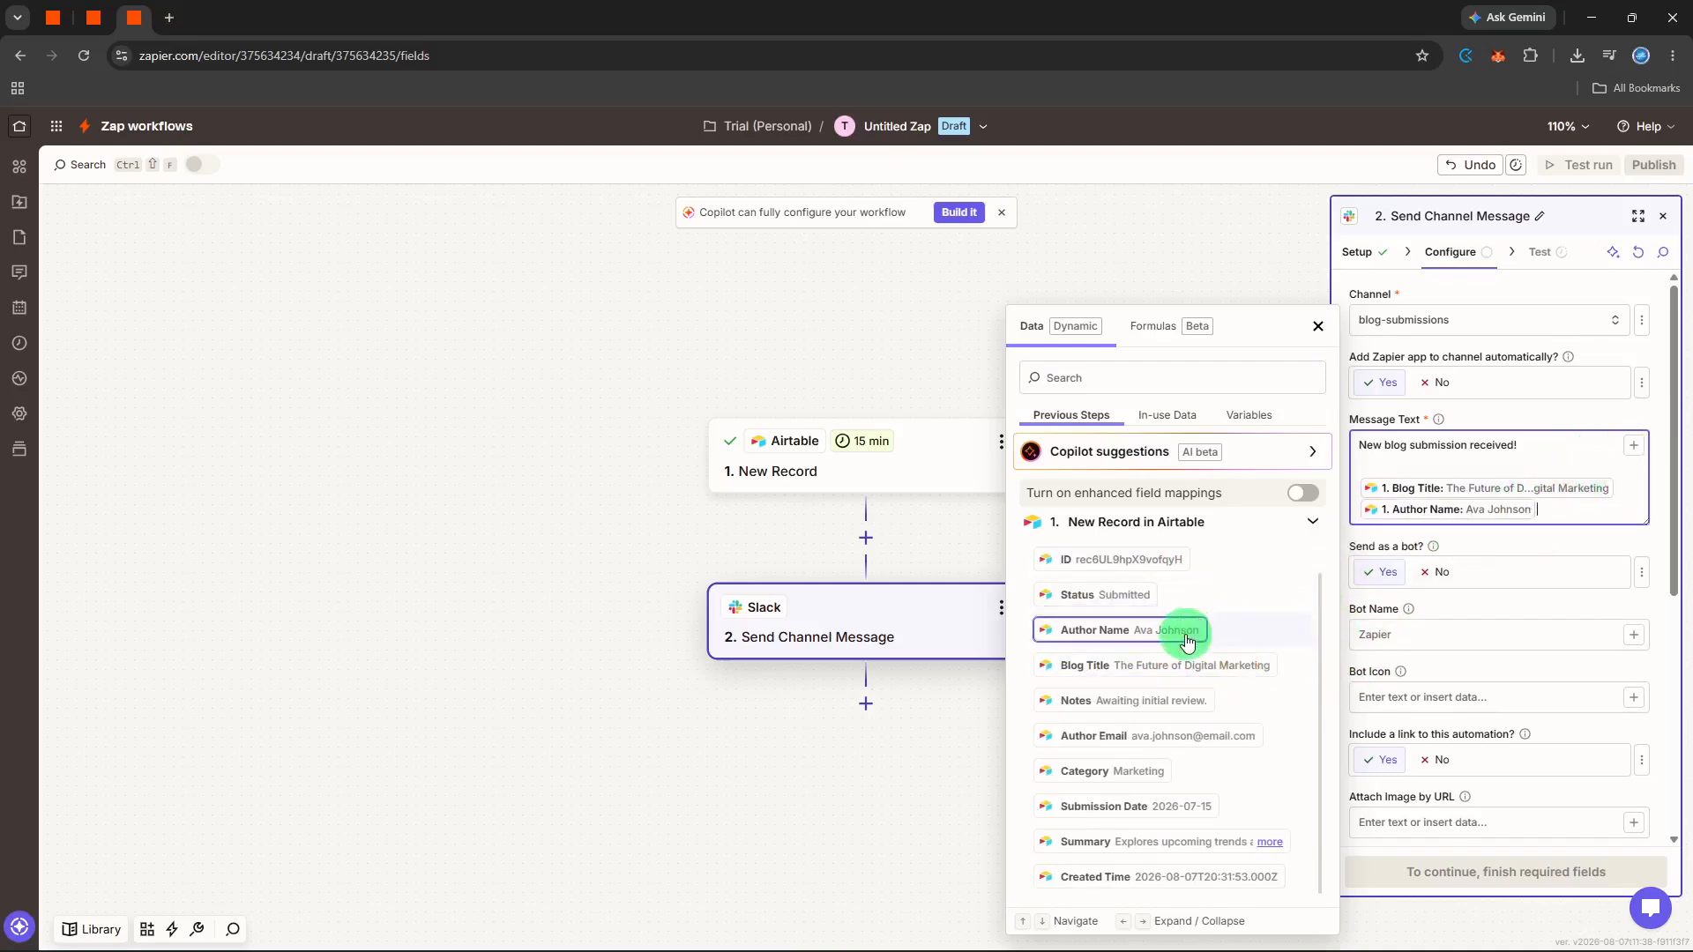
pyautogui.click(1124, 770)
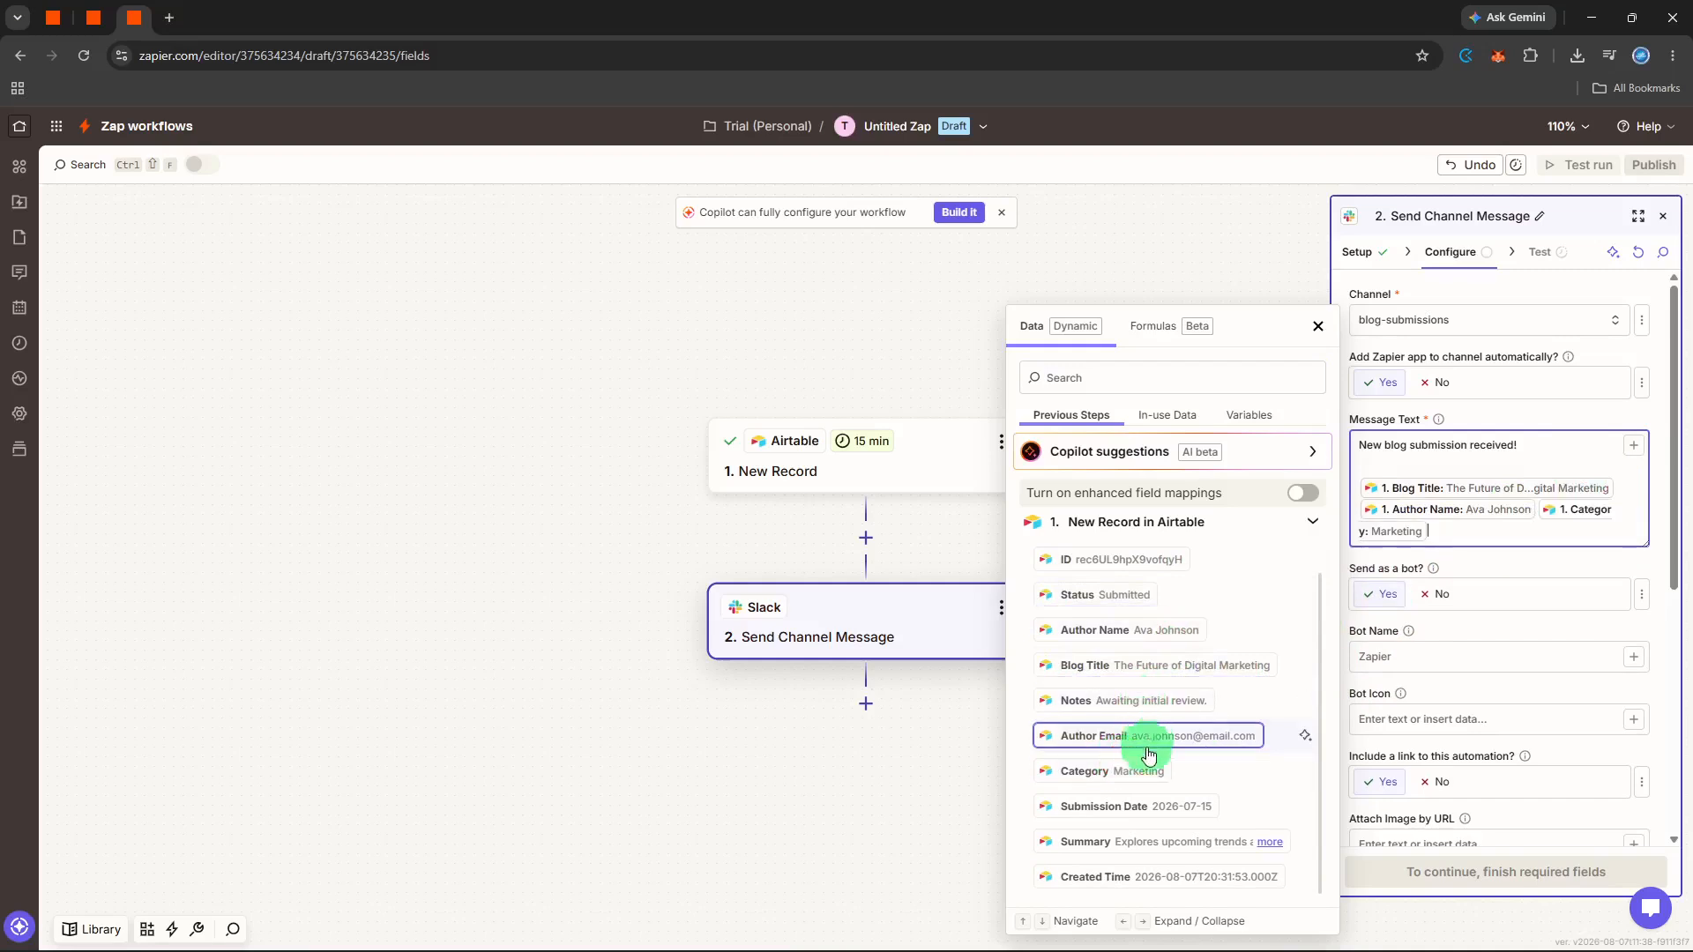
pyautogui.click(1135, 808)
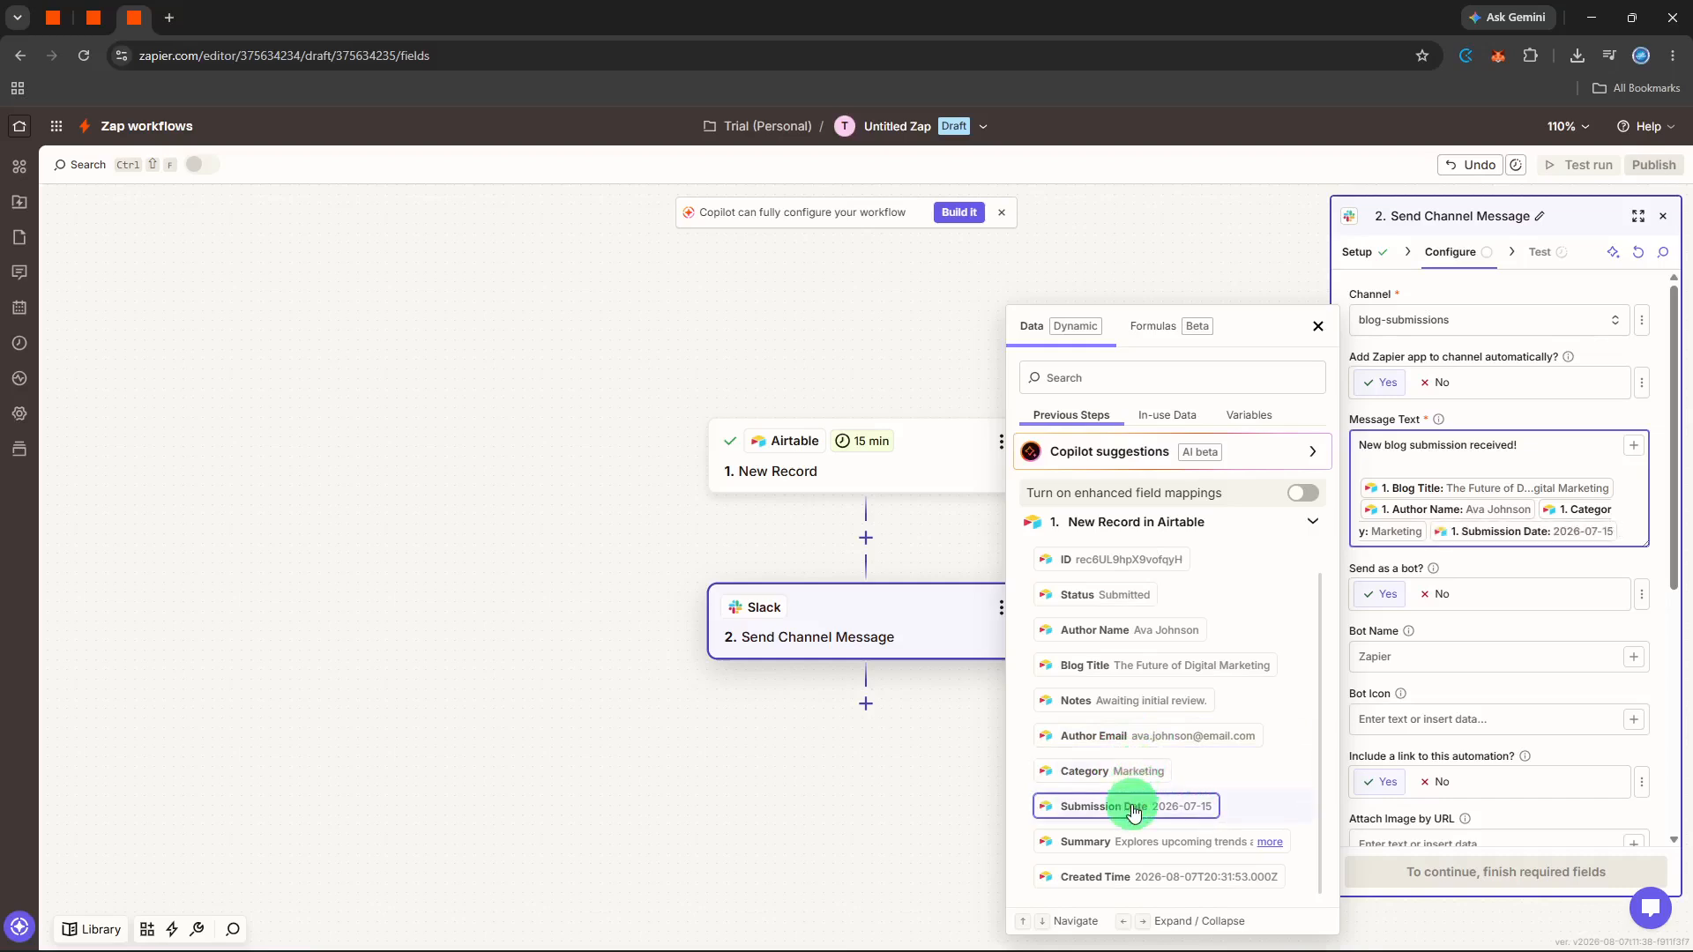
pyautogui.click(1131, 595)
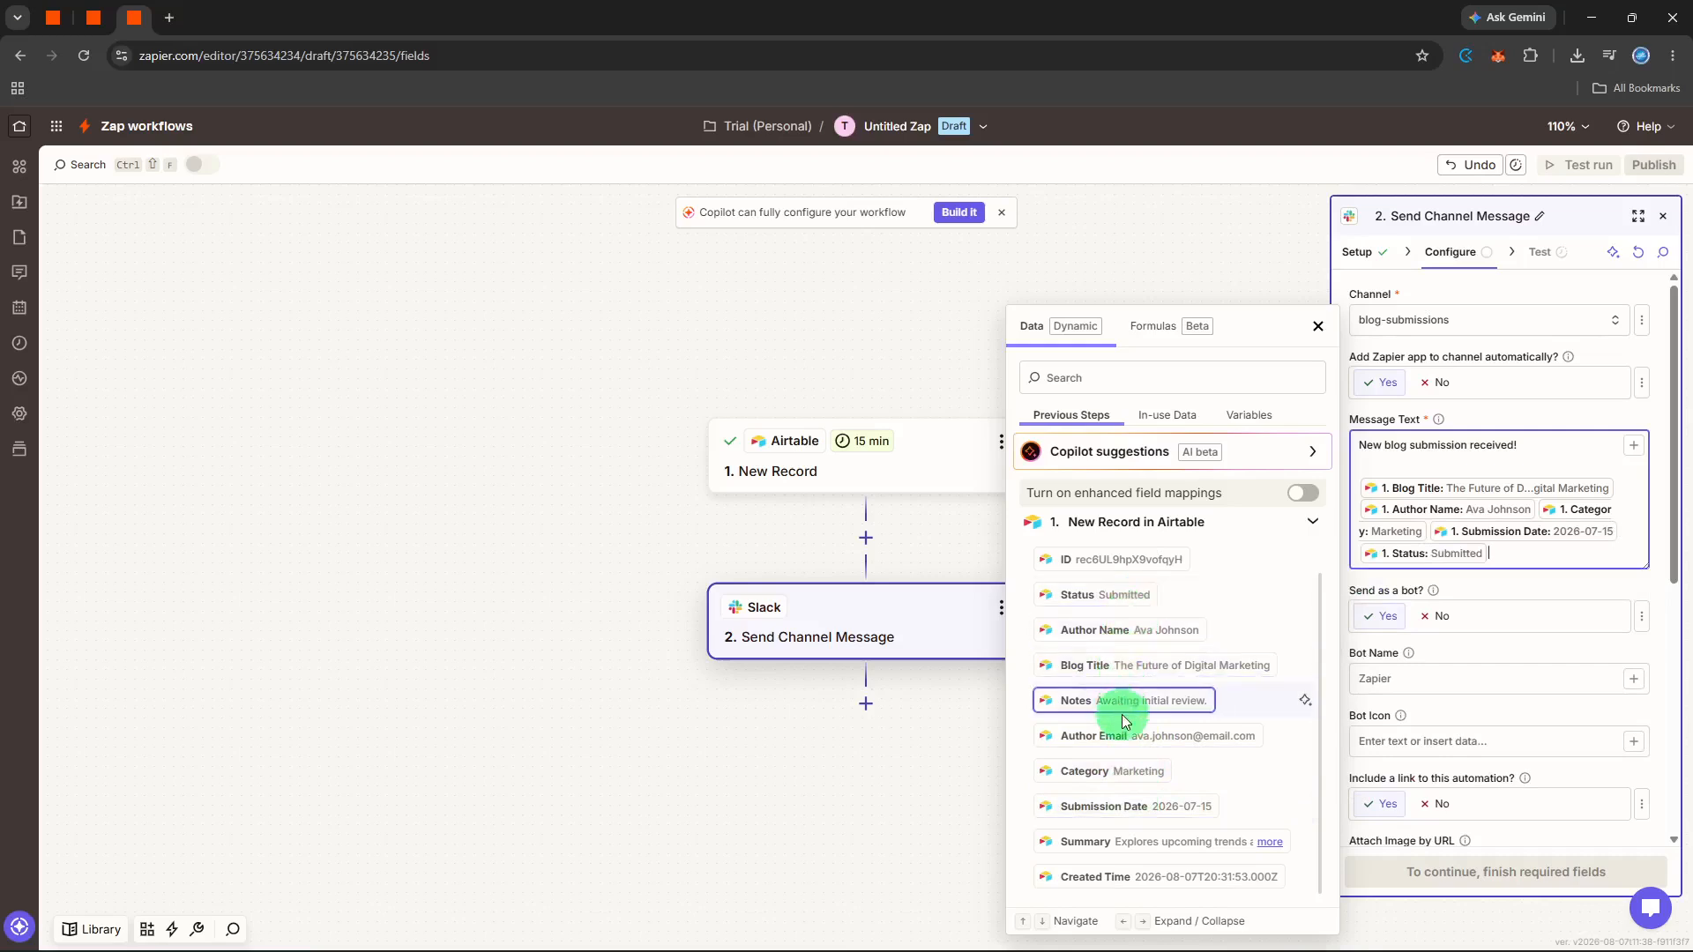
pyautogui.click(1146, 842)
# - Add "please review" as a closing line of the Slack message, separated from the inserted fields by a blank line
pyautogui.click(1591, 576)
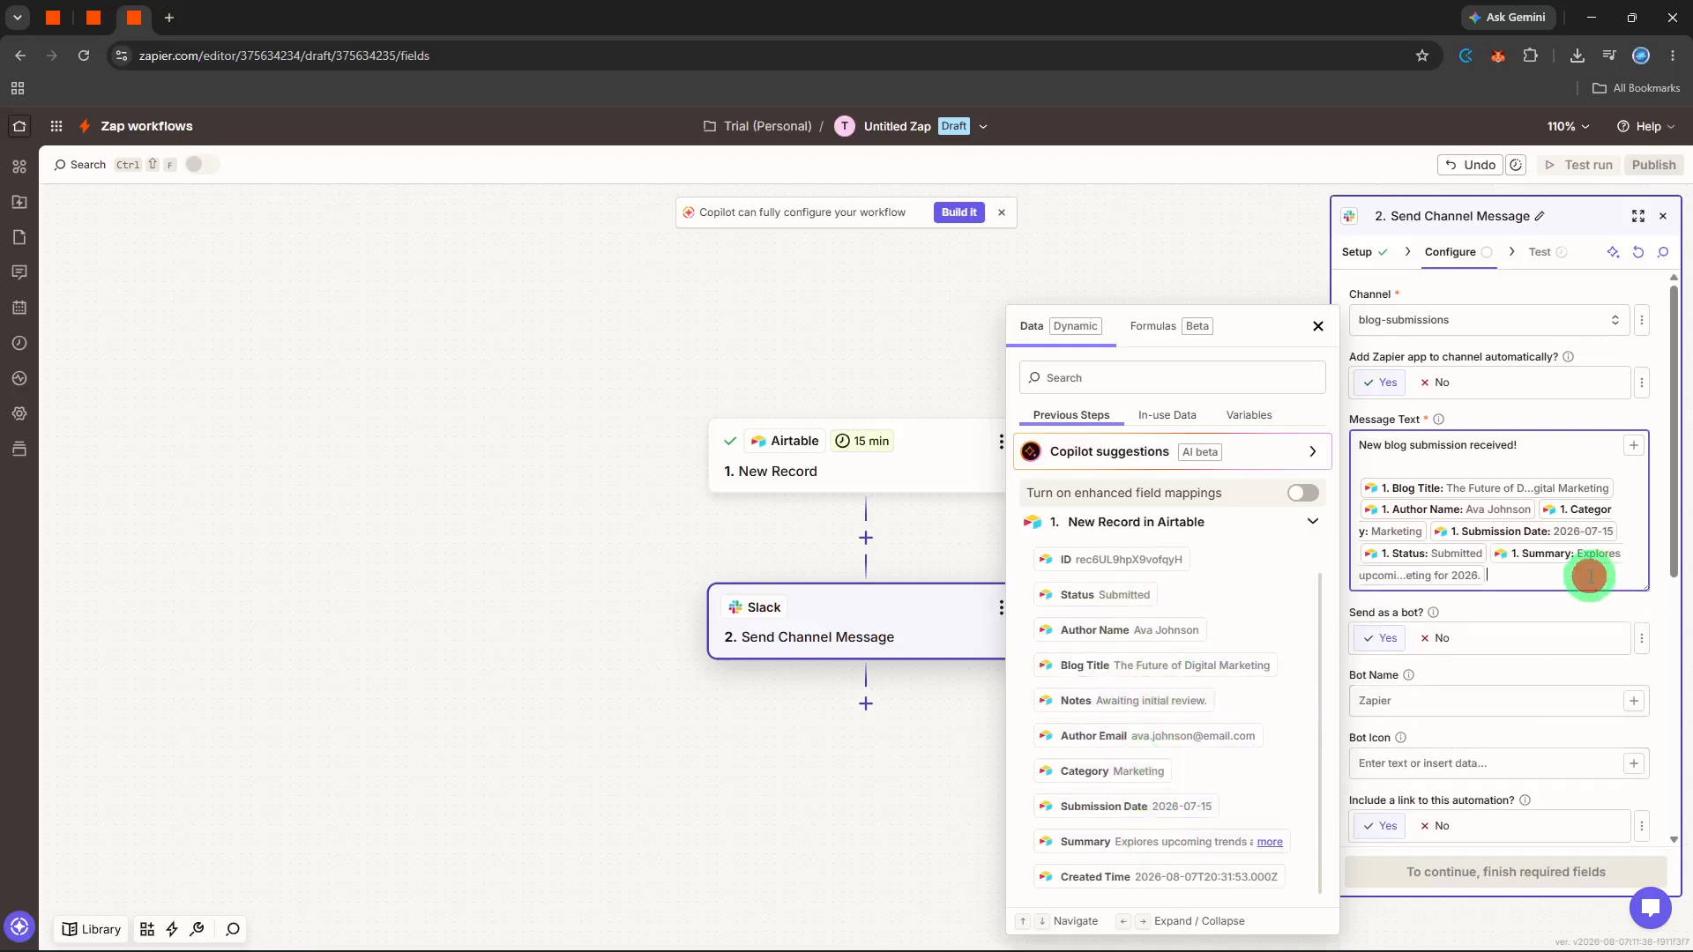
pyautogui.press('Return')
pyautogui.press('Return')
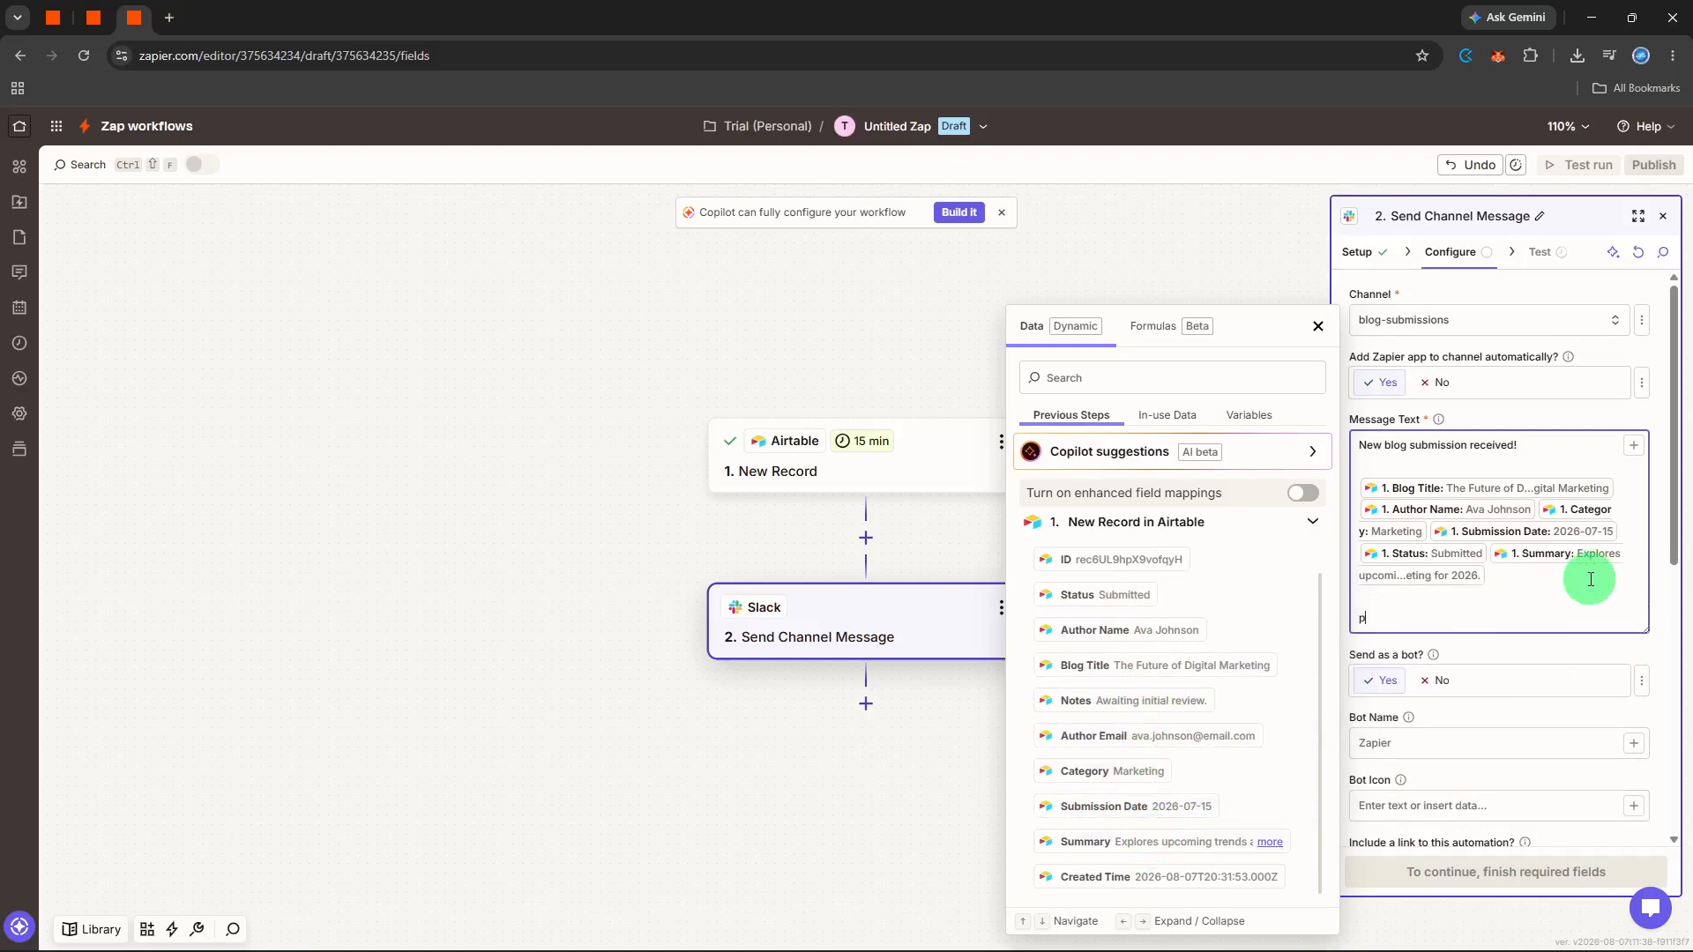
pyautogui.write('please review')
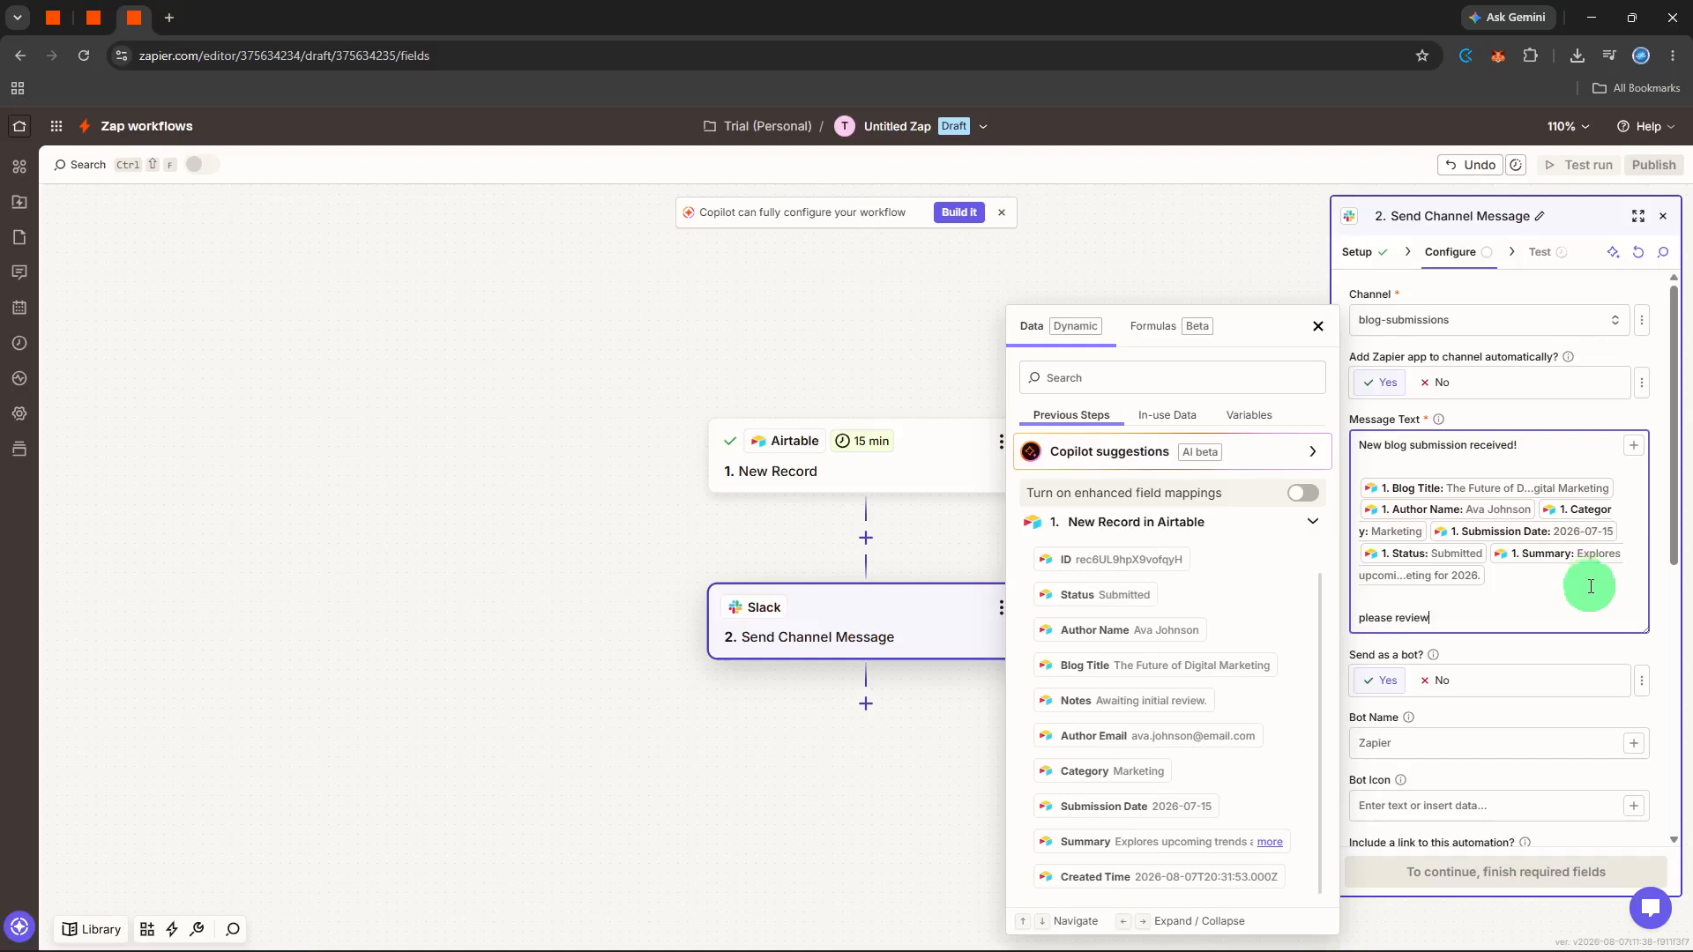
pyautogui.click(1567, 658)
# - Continue to the Slack step's test, send the test message, review the returned data and close the step
pyautogui.click(1484, 876)
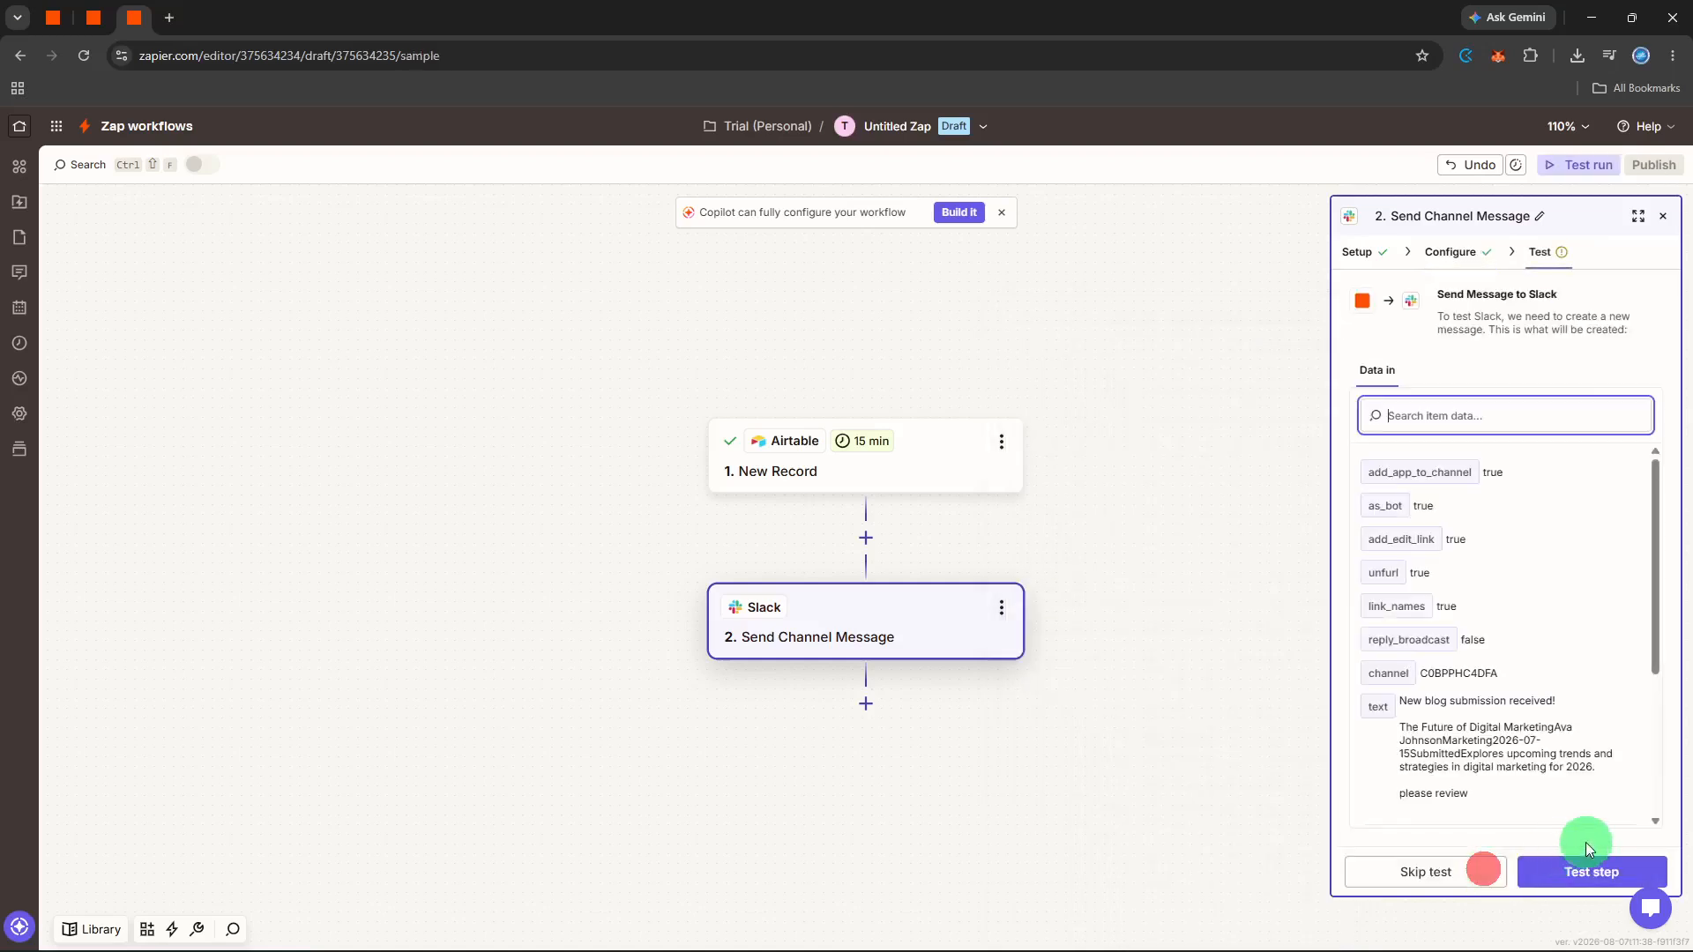
pyautogui.click(1587, 871)
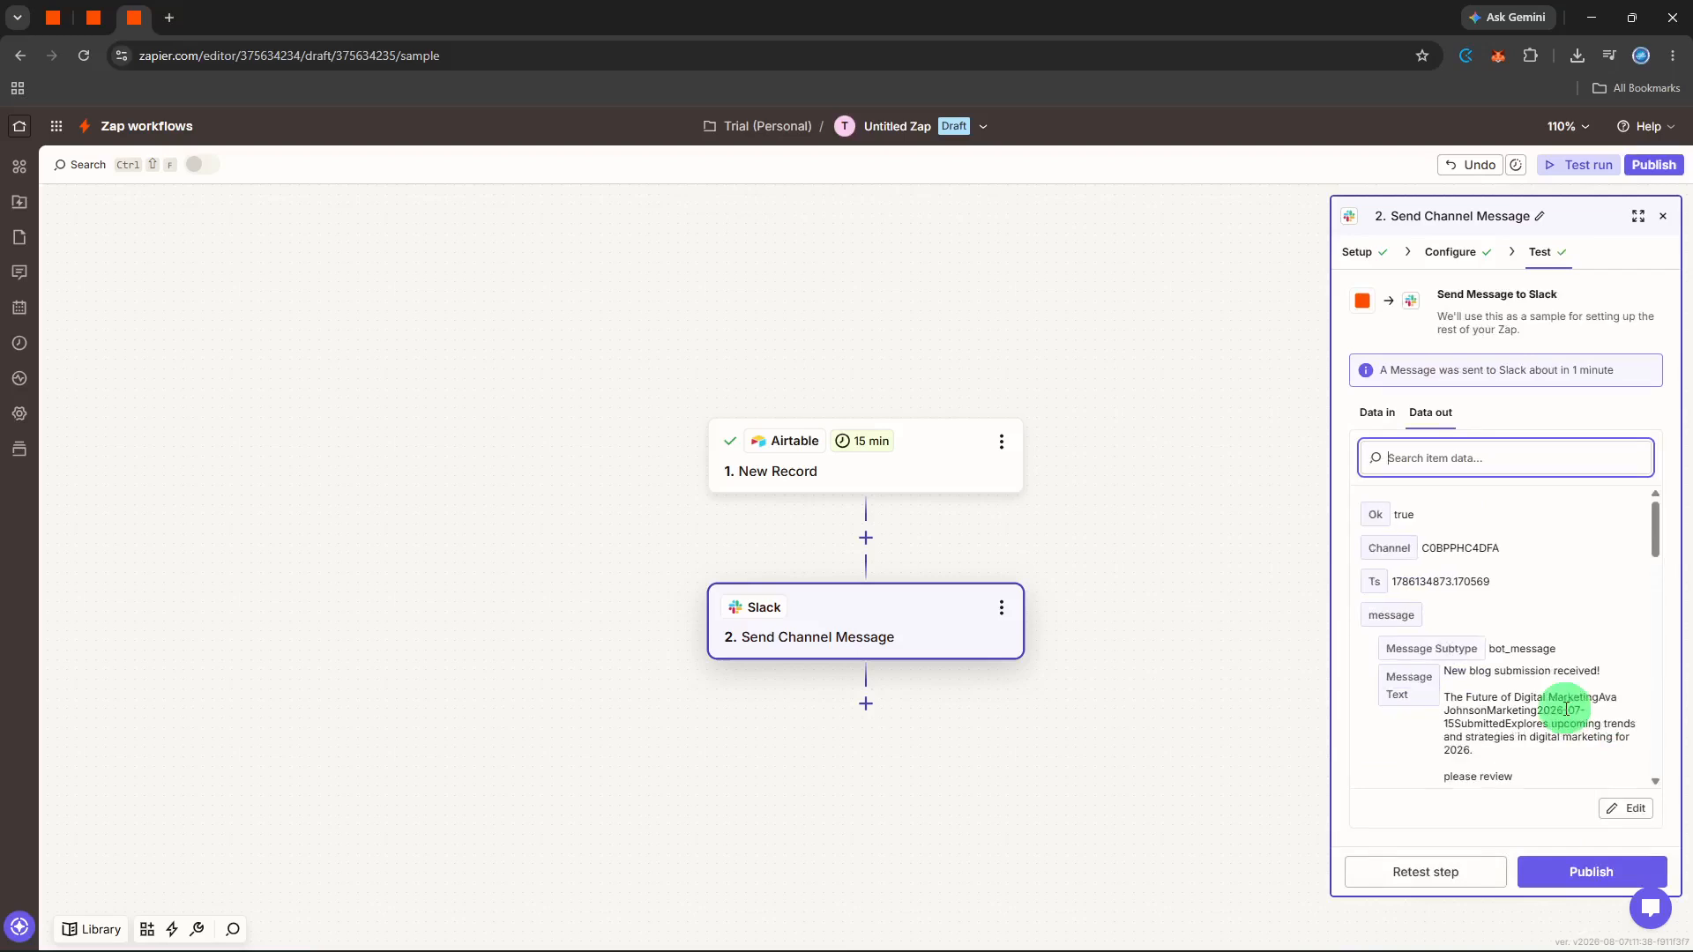
pyautogui.scroll(-1, 1565, 710)
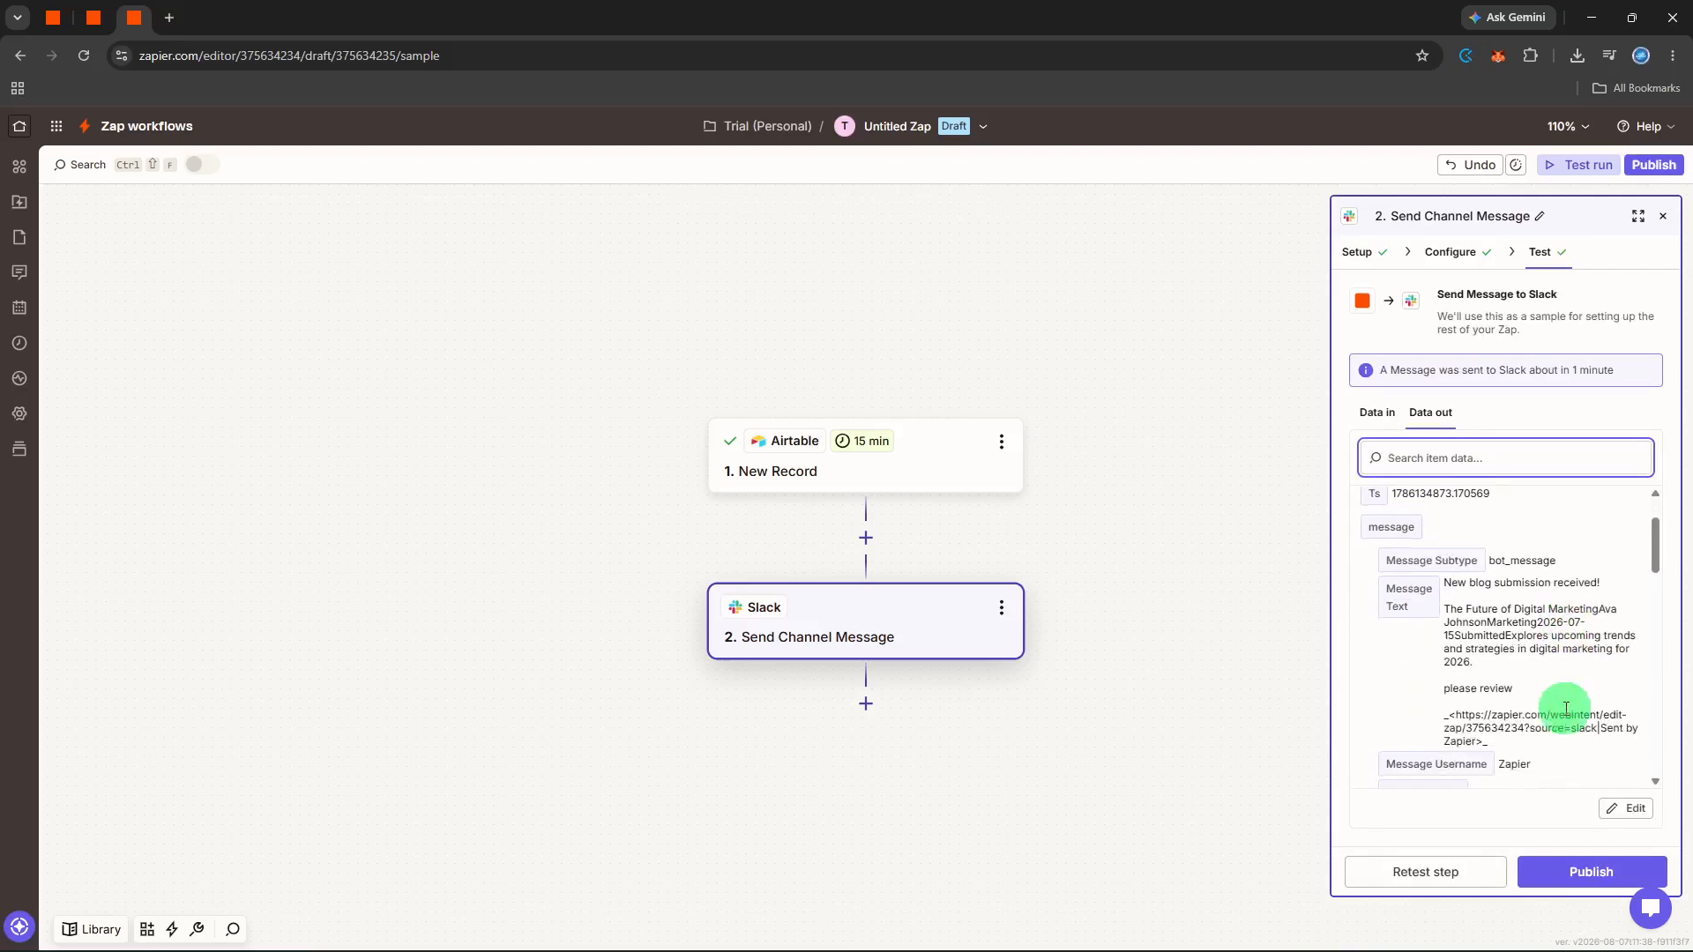
pyautogui.scroll(-4, 1564, 709)
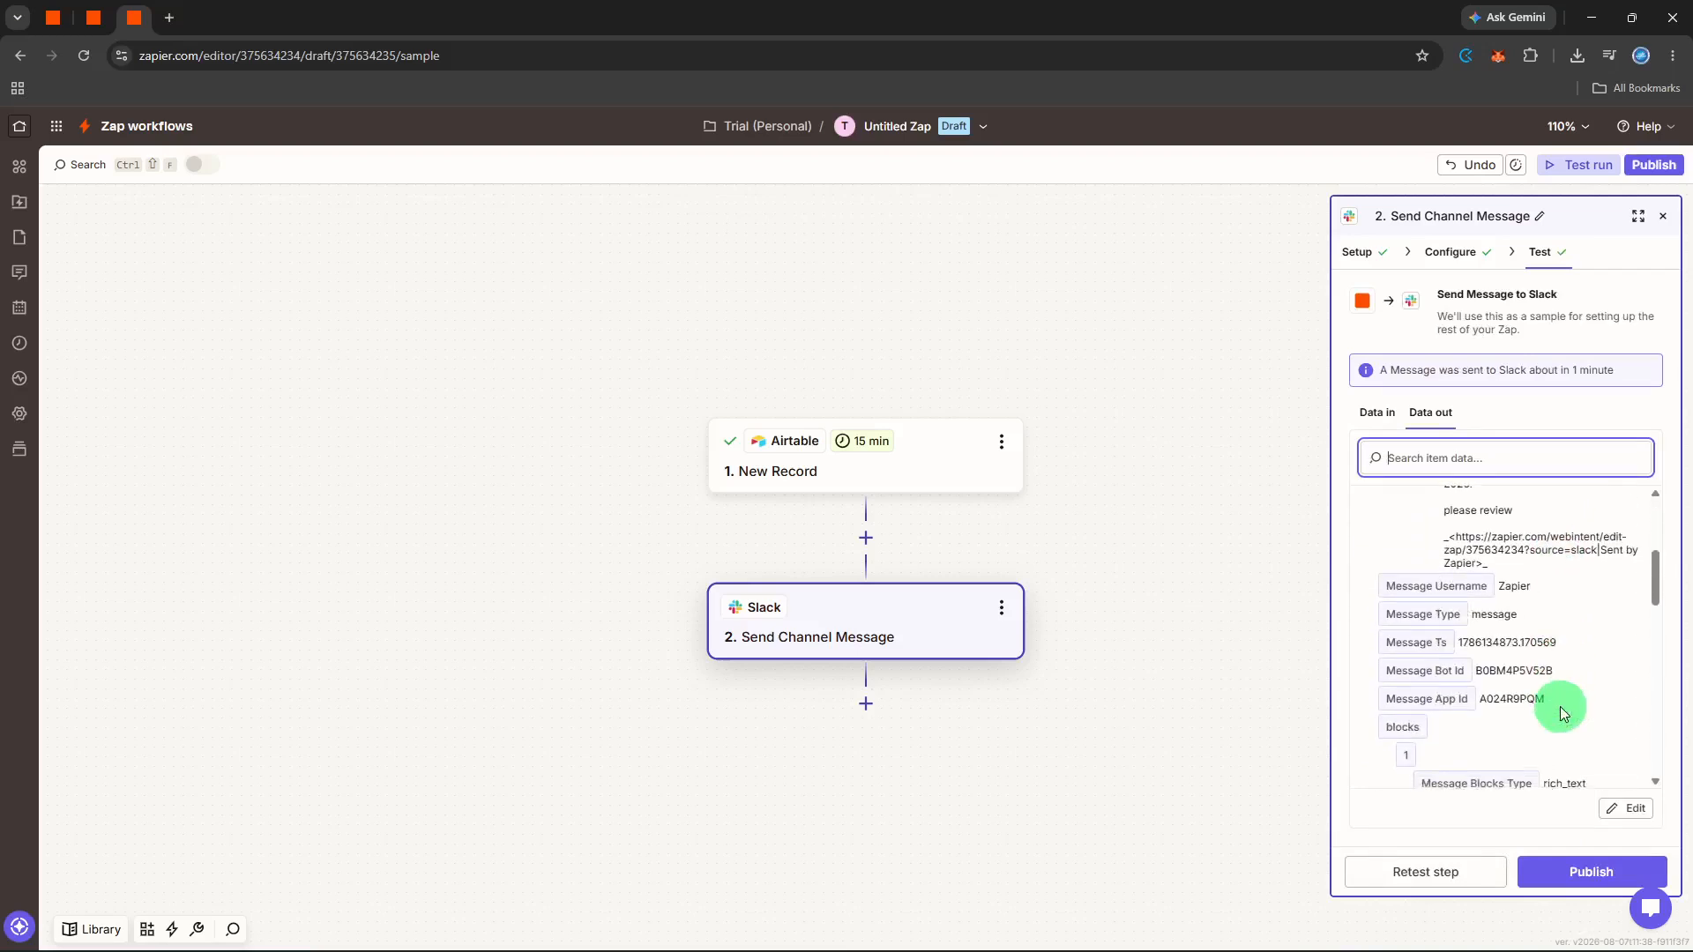
pyautogui.scroll(-5, 1560, 710)
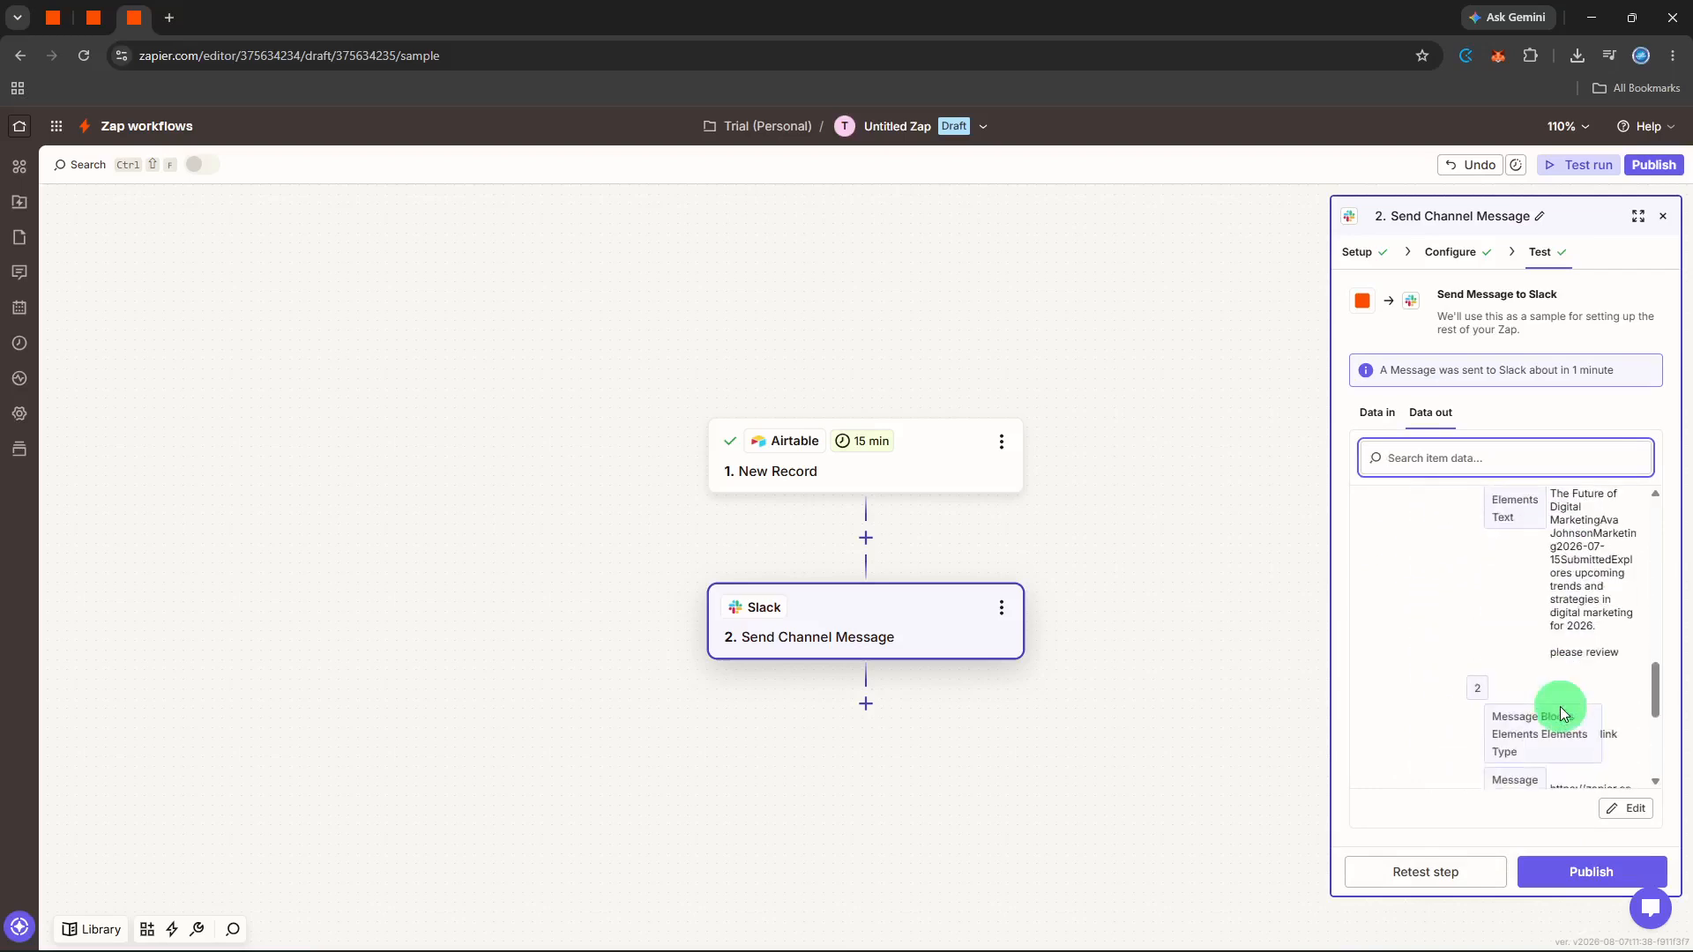
pyautogui.scroll(-2, 1560, 707)
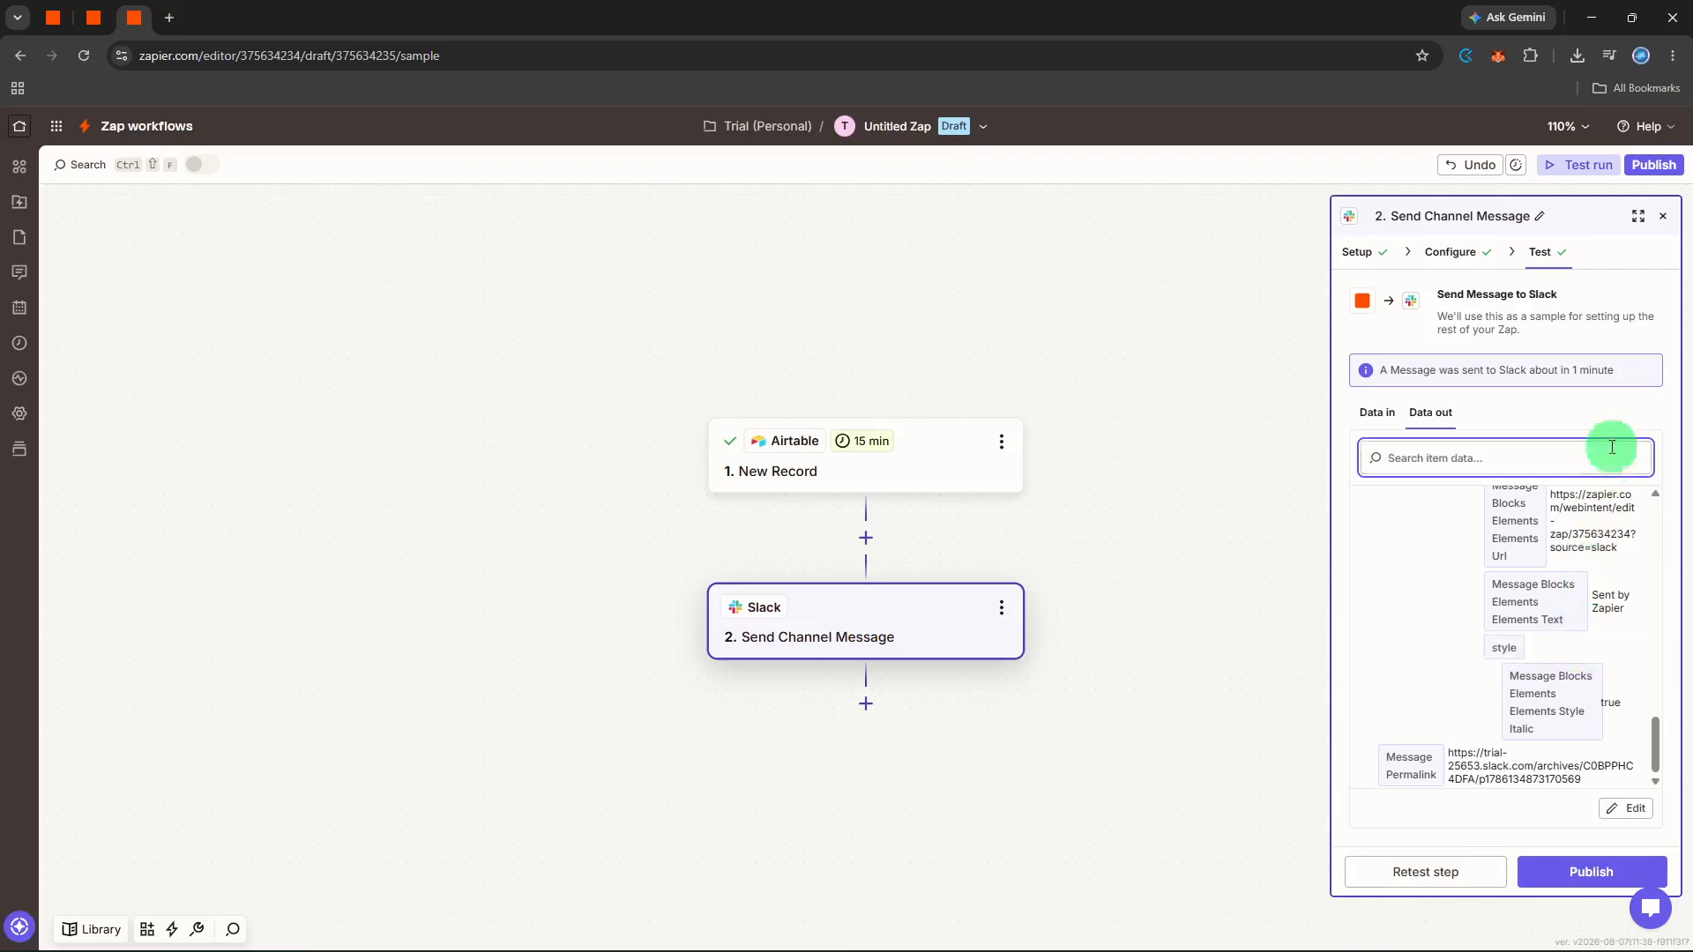
pyautogui.click(1662, 216)
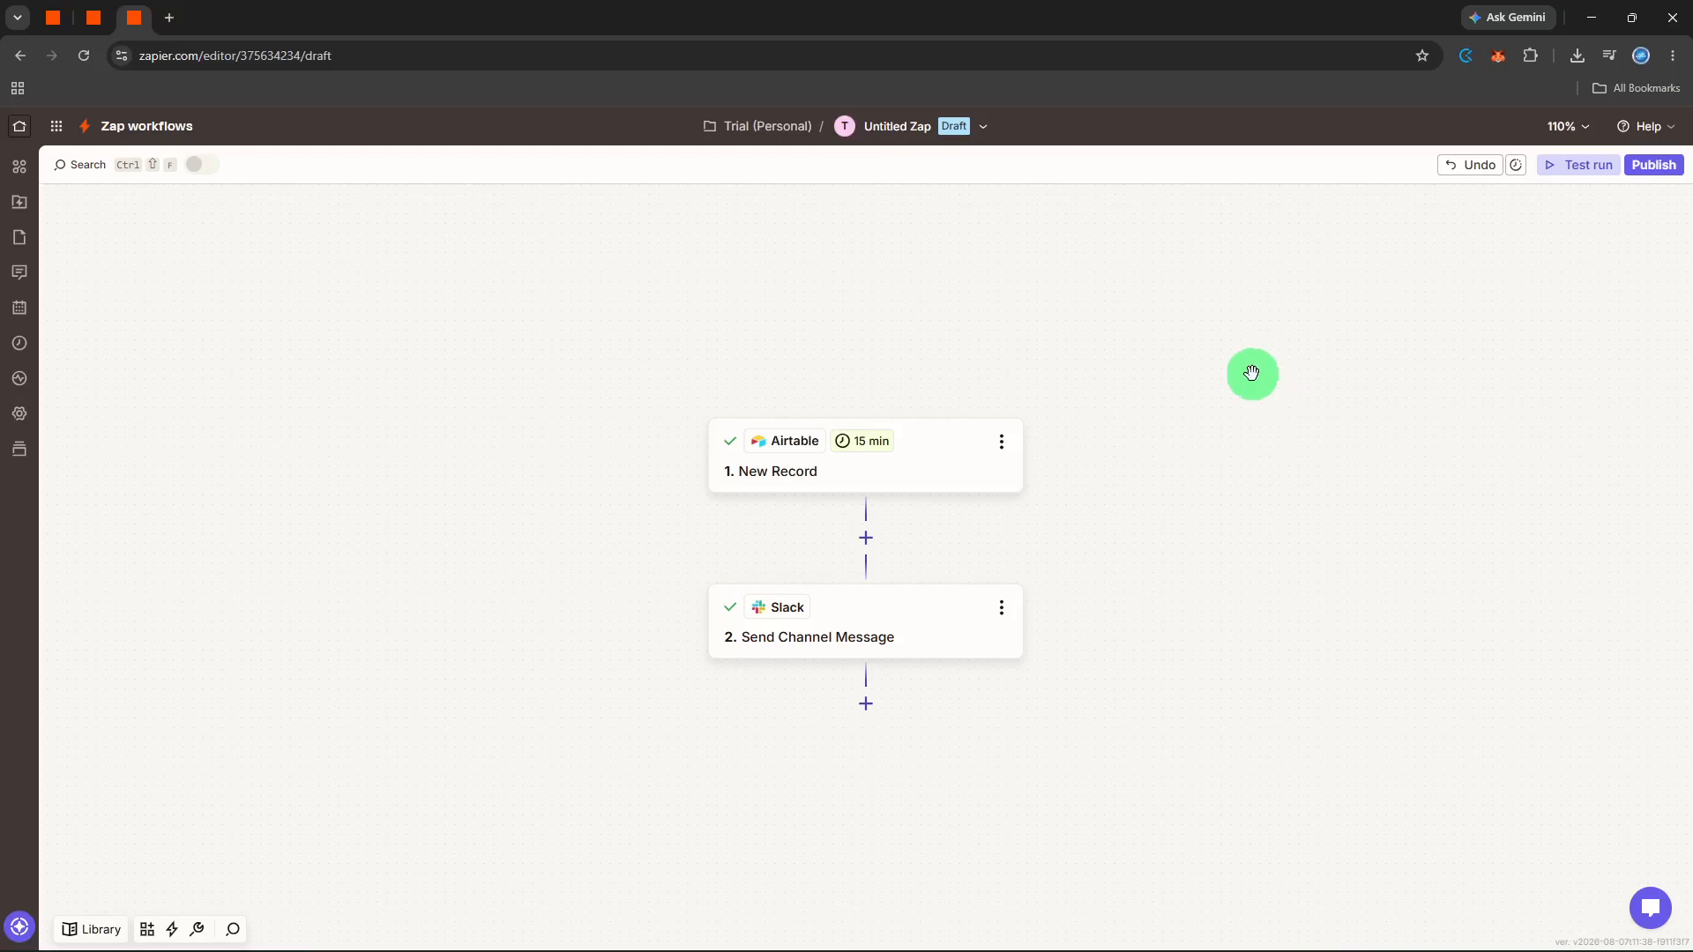
# - Rename the Zap as "blog submission notif"
pyautogui.click(946, 141)
pyautogui.click(924, 173)
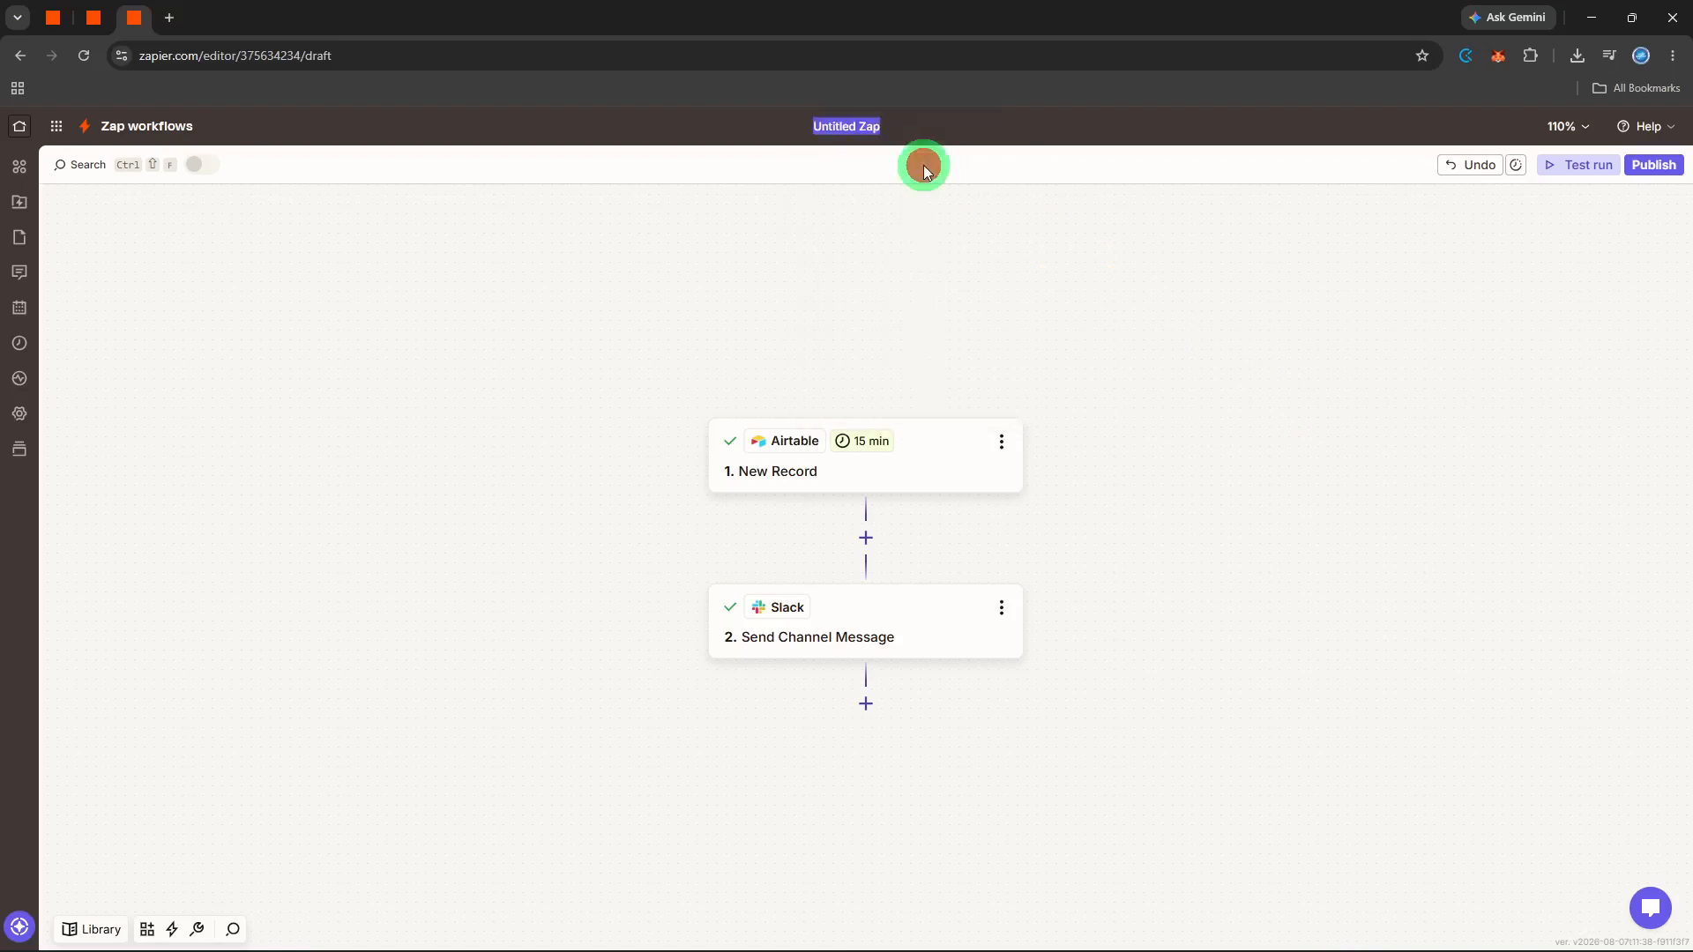
pyautogui.press('BackSpace')
pyautogui.write('blog submission notif')
pyautogui.press('Return')
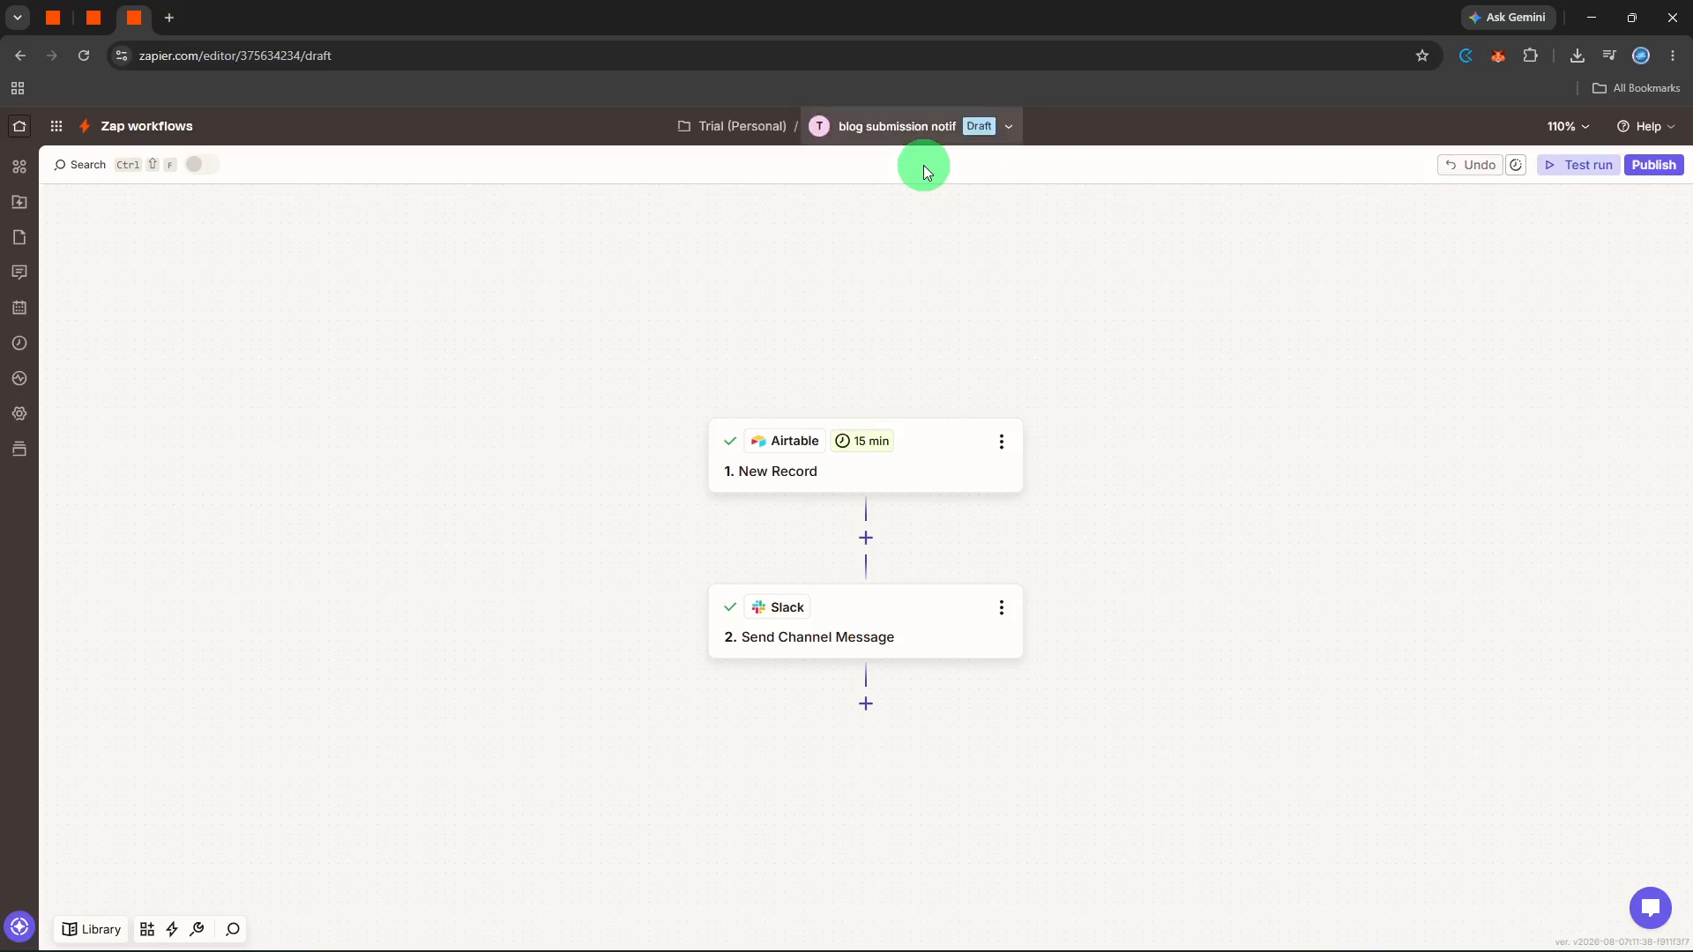